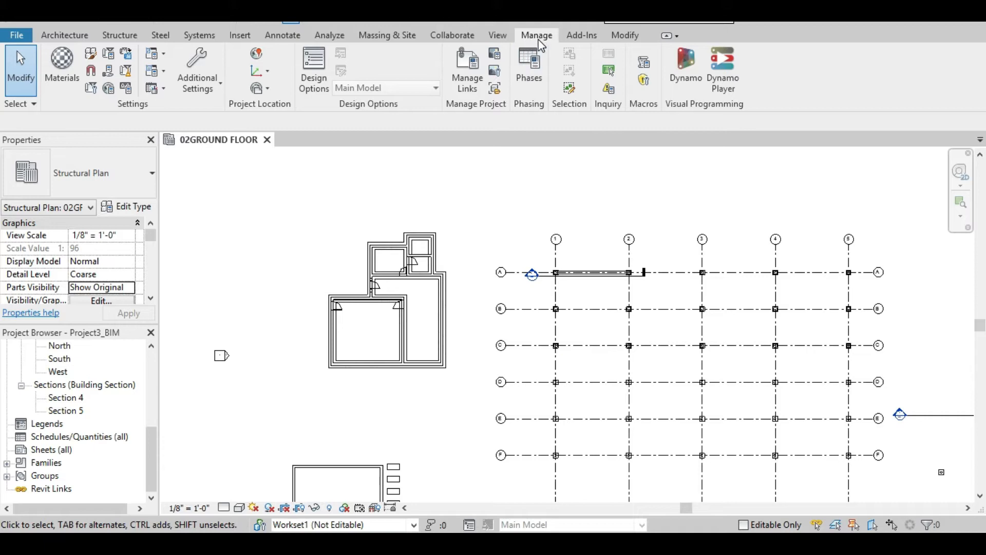
# Step: Examine the sample rooms, arrays and columns laid out below the structural grid in the ground floor plan
pyautogui.click(623, 35)
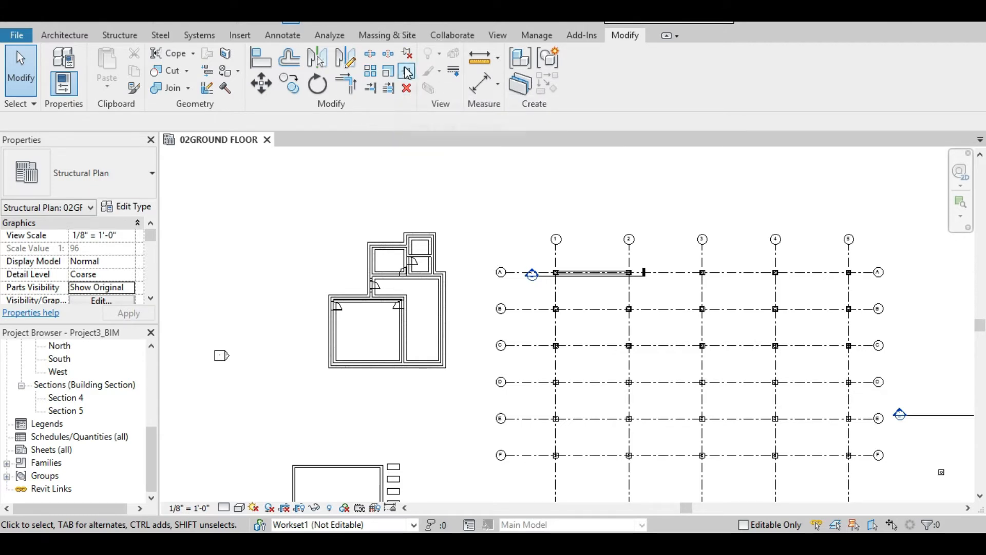
pyautogui.scroll(-2, 498, 231)
pyautogui.moveTo(457, 420); pyautogui.dragTo(440, 336, button='middle')
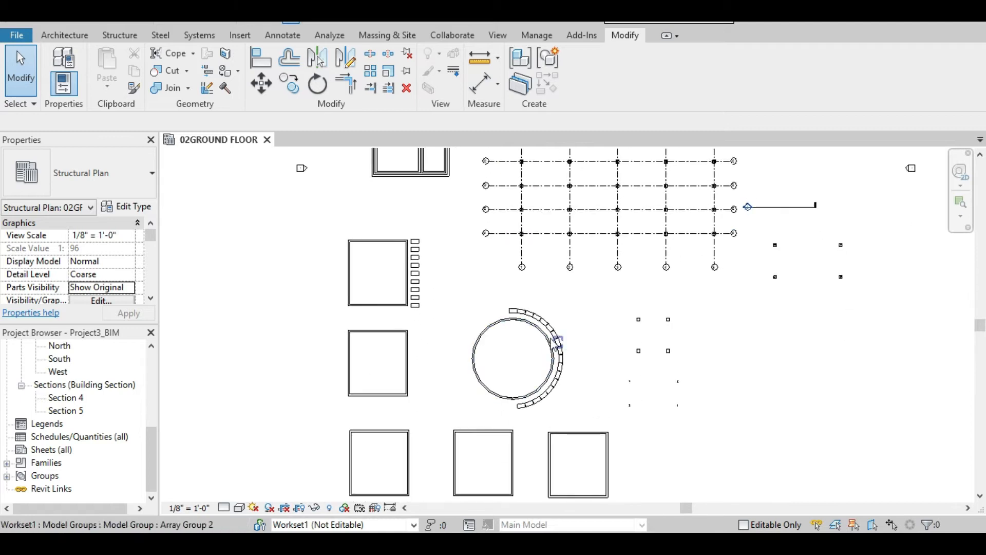
pyautogui.scroll(3, 551, 338)
pyautogui.moveTo(514, 334); pyautogui.dragTo(624, 270, button='middle')
pyautogui.scroll(-3, 402, 358)
pyautogui.moveTo(346, 334); pyautogui.dragTo(434, 308, button='middle')
pyautogui.scroll(2, 435, 308)
# Step: Select the right-hand masonry wall of the square room beside the circular wall and inspect its position
pyautogui.click(446, 307)
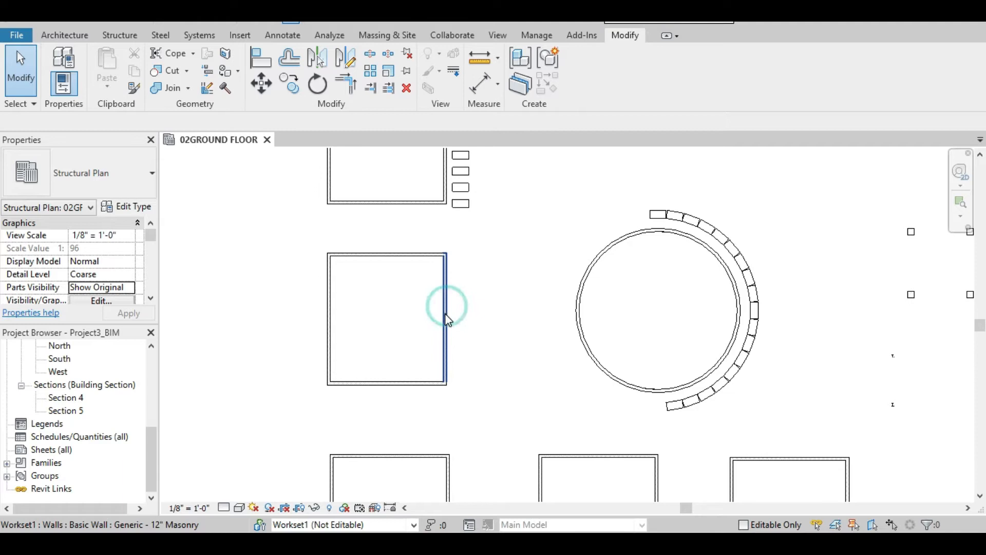
pyautogui.scroll(4, 462, 314)
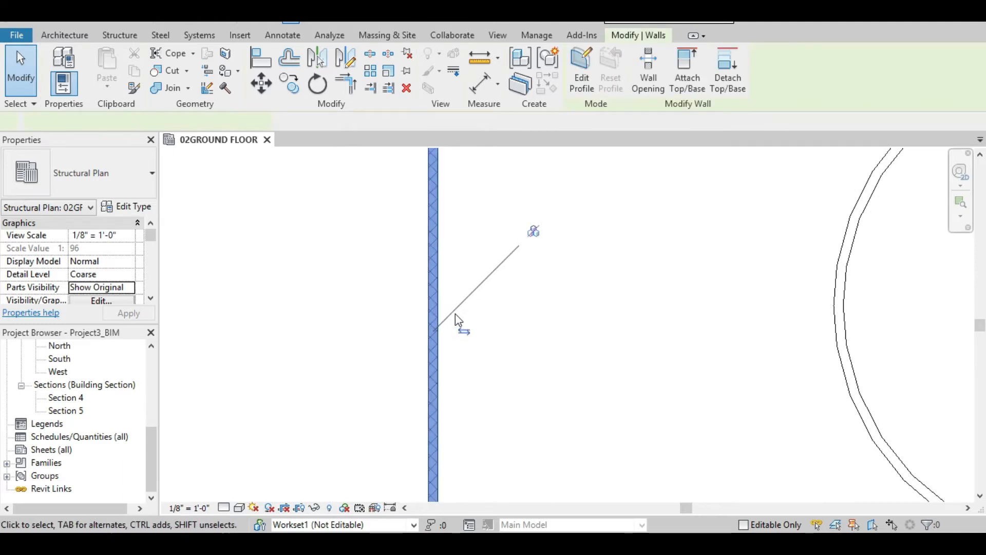
pyautogui.click(428, 261)
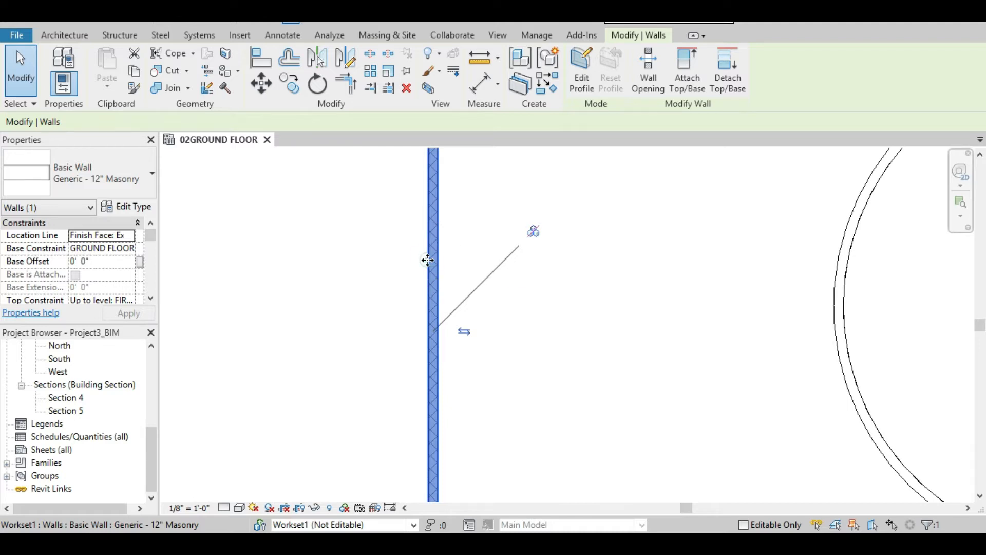
pyautogui.moveTo(444, 273); pyautogui.dragTo(523, 288)
pyautogui.scroll(-5, 558, 270)
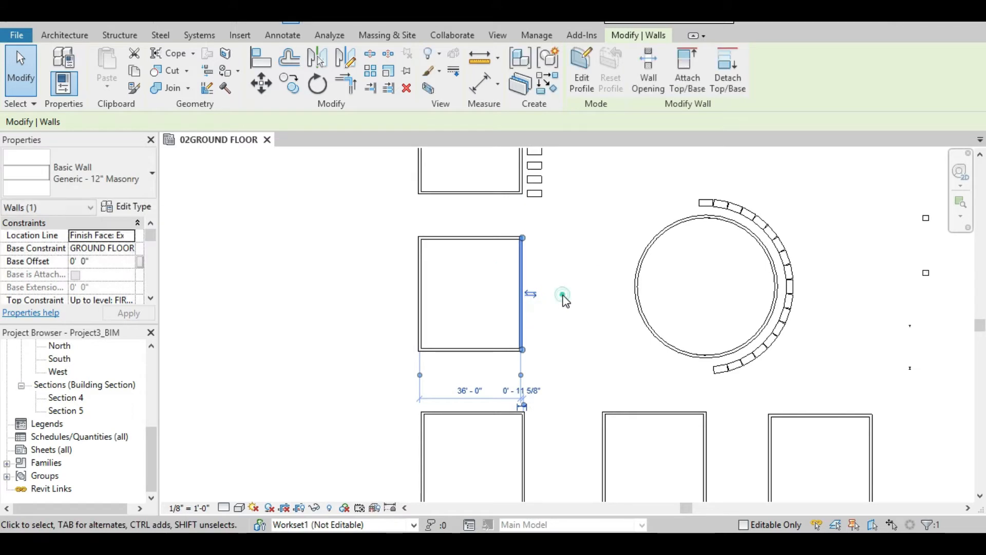
pyautogui.click(566, 300)
# Step: Move the upper wall of the middle room in the lowest row downward so that the room becomes shorter
pyautogui.scroll(-2, 566, 299)
pyautogui.moveTo(617, 388); pyautogui.dragTo(485, 334, button='middle')
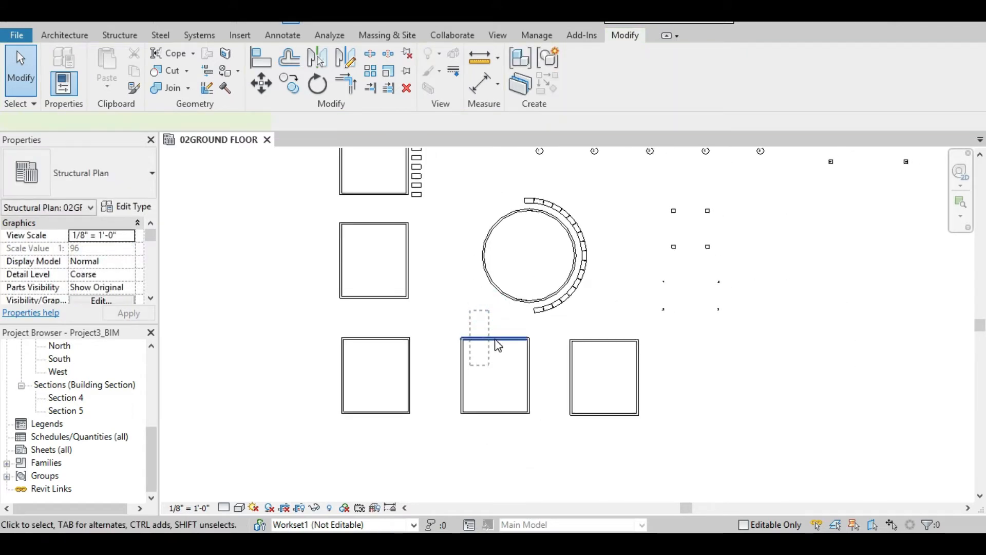
pyautogui.click(495, 337)
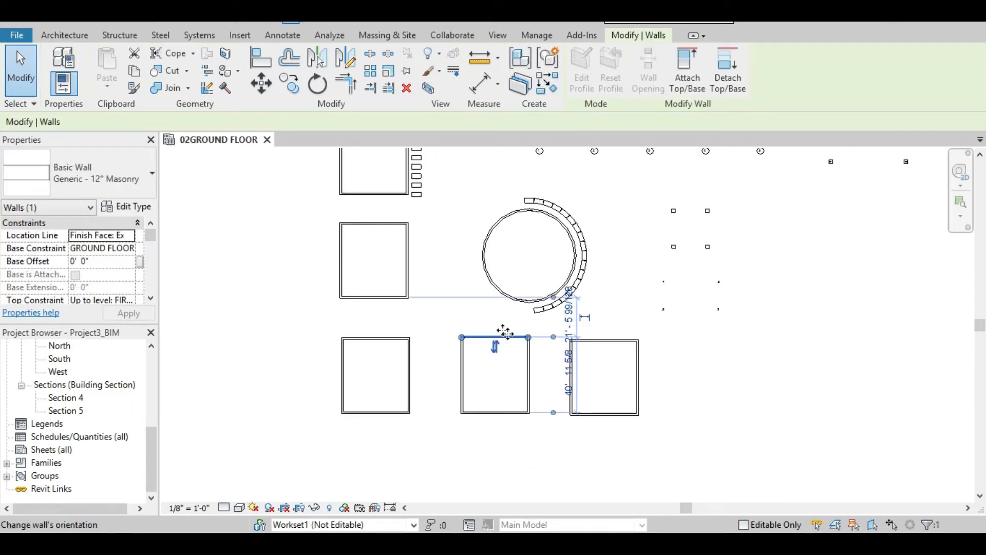
pyautogui.scroll(3, 501, 336)
pyautogui.click(499, 337)
pyautogui.moveTo(509, 308); pyautogui.dragTo(507, 413)
pyautogui.click(495, 321)
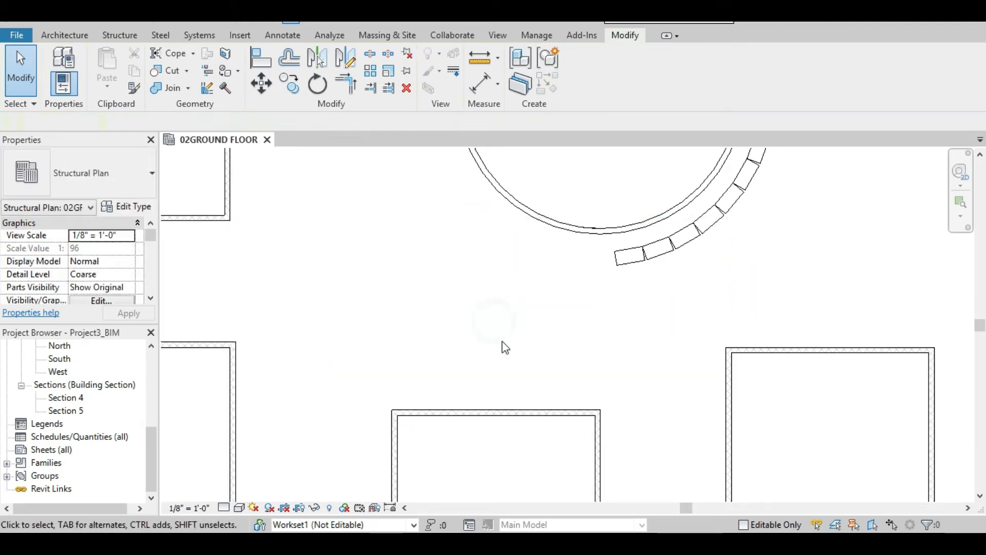
# Step: Try to move the upper-left 12 x 19 concrete column of the four-column group up and to the left
pyautogui.scroll(-3, 502, 341)
pyautogui.moveTo(584, 332); pyautogui.dragTo(531, 422, button='middle')
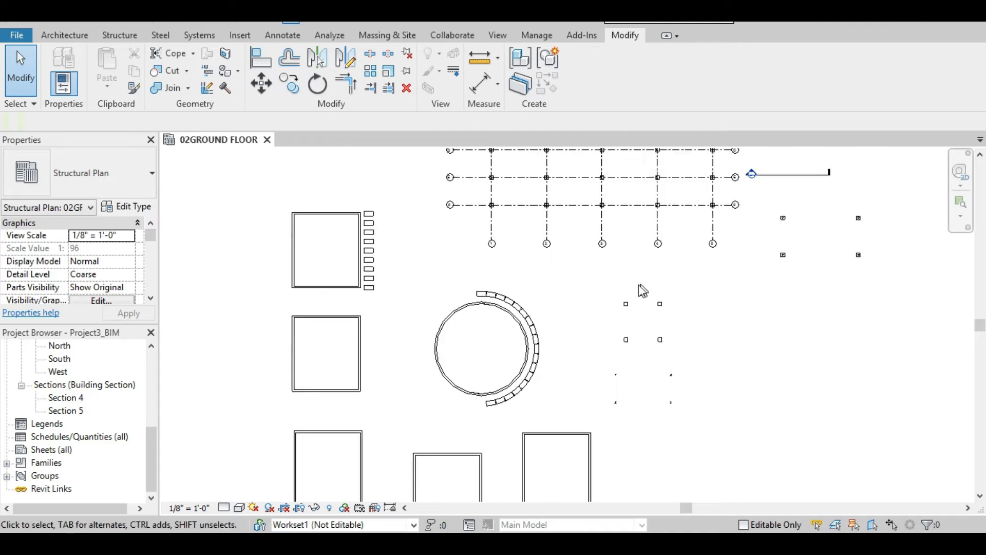
pyautogui.scroll(4, 632, 290)
pyautogui.moveTo(581, 296); pyautogui.dragTo(671, 392)
pyautogui.click(619, 343)
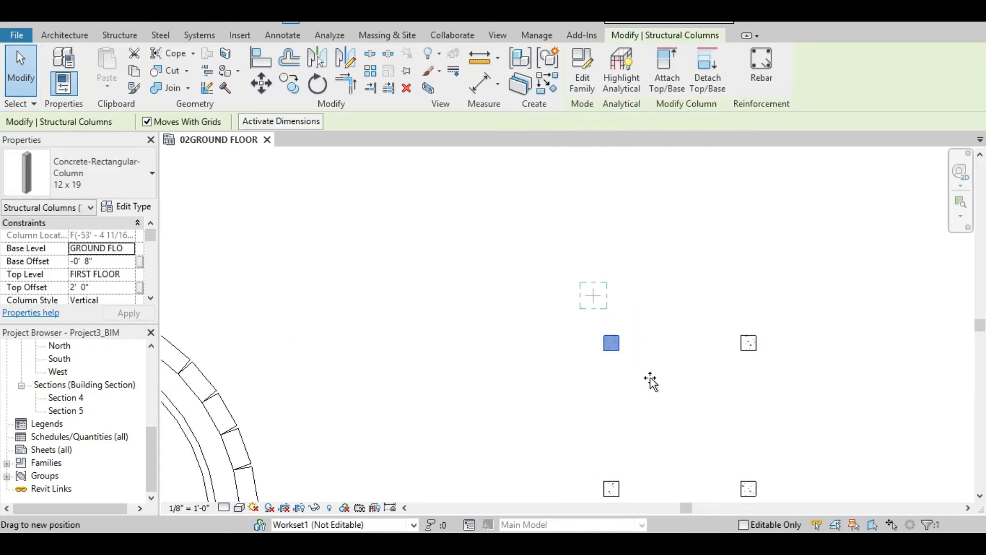
pyautogui.moveTo(651, 381); pyautogui.dragTo(649, 379)
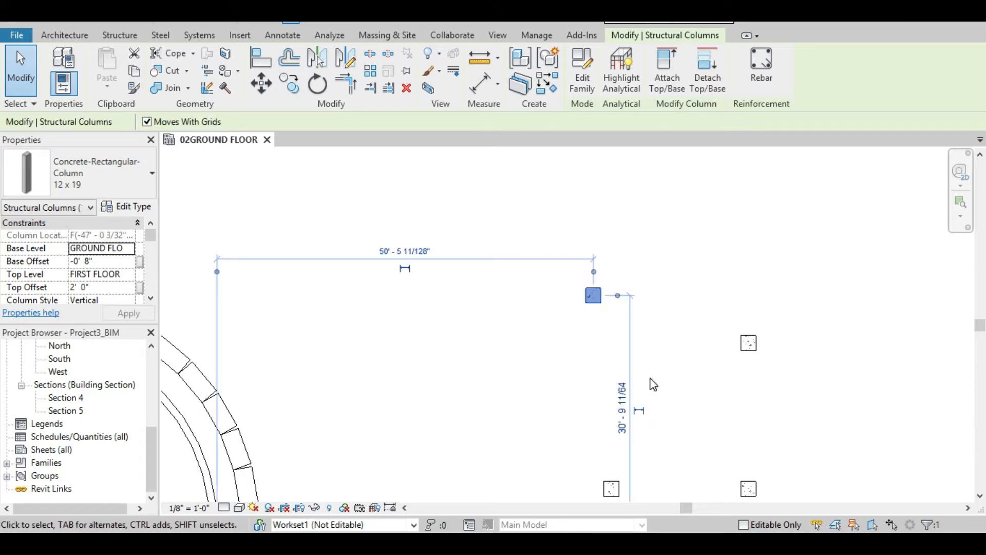
pyautogui.click(652, 383)
# Step: Pin the upper wall of the square room beside the circular wall
pyautogui.scroll(-3, 429, 181)
pyautogui.scroll(-2, 340, 343)
pyautogui.moveTo(340, 343); pyautogui.dragTo(566, 333, button='middle')
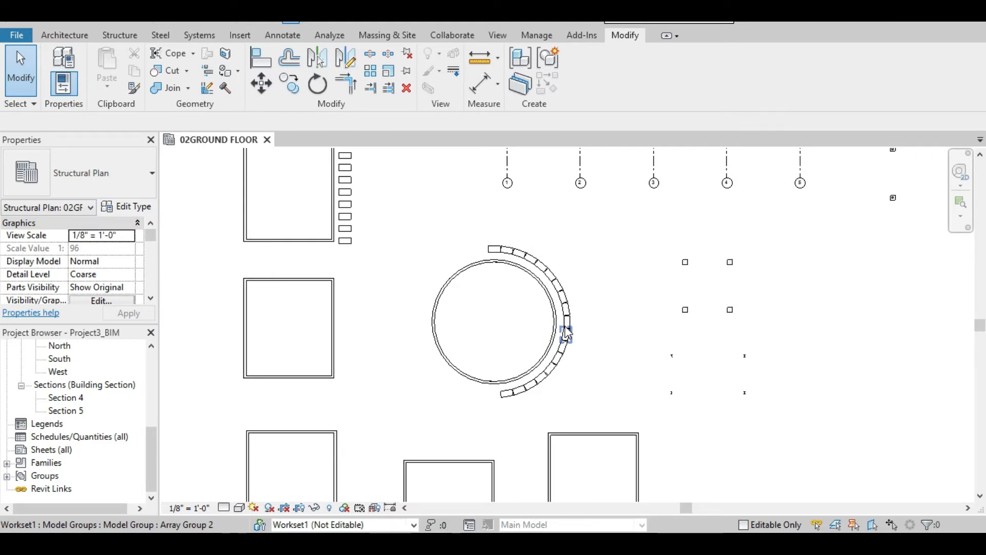
pyautogui.scroll(-1, 366, 338)
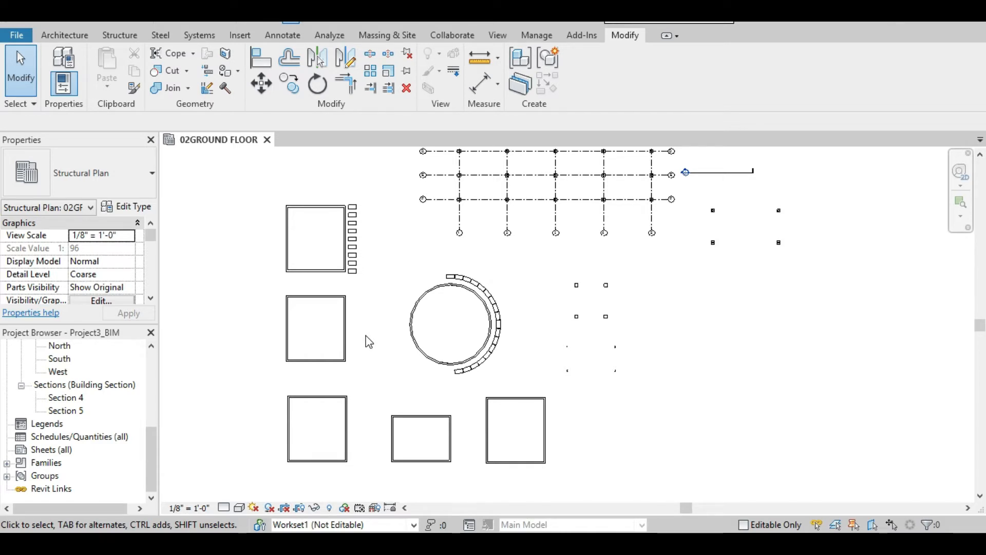
pyautogui.scroll(2, 317, 332)
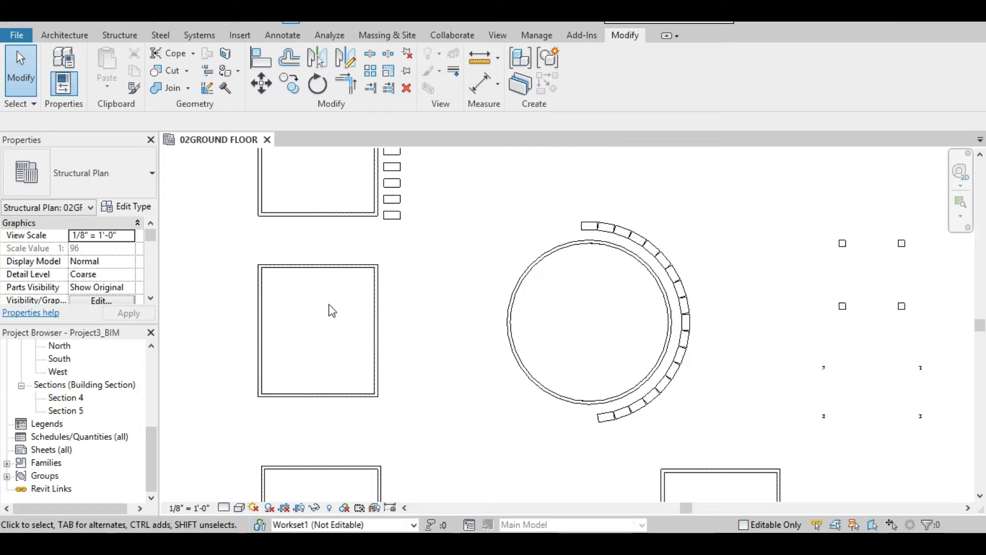
pyautogui.click(319, 265)
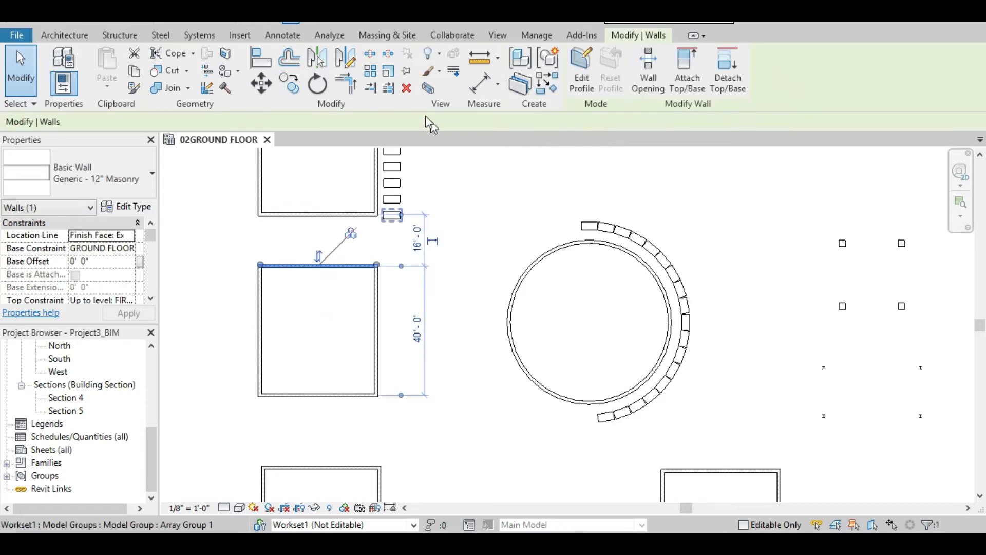
pyautogui.click(409, 78)
pyautogui.scroll(5, 351, 246)
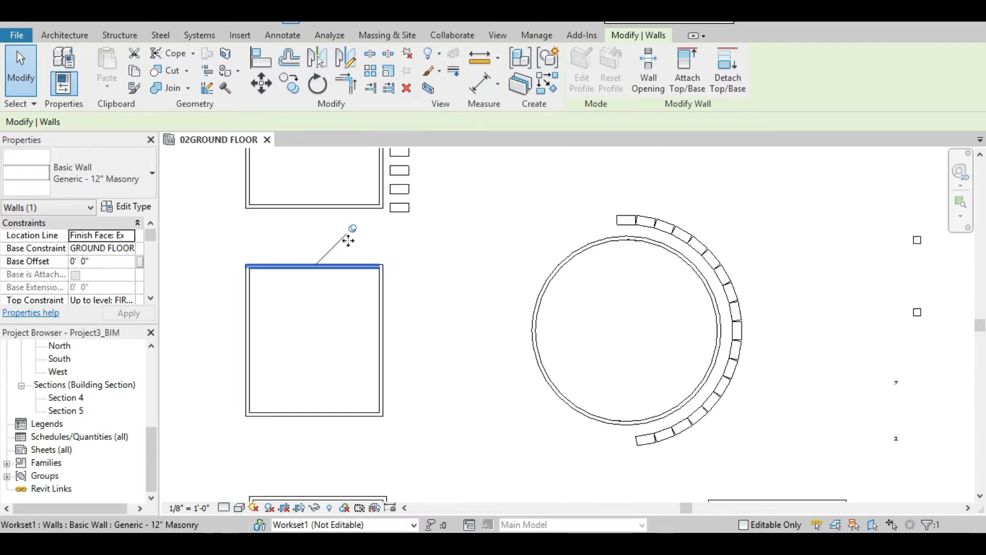
pyautogui.scroll(3, 363, 209)
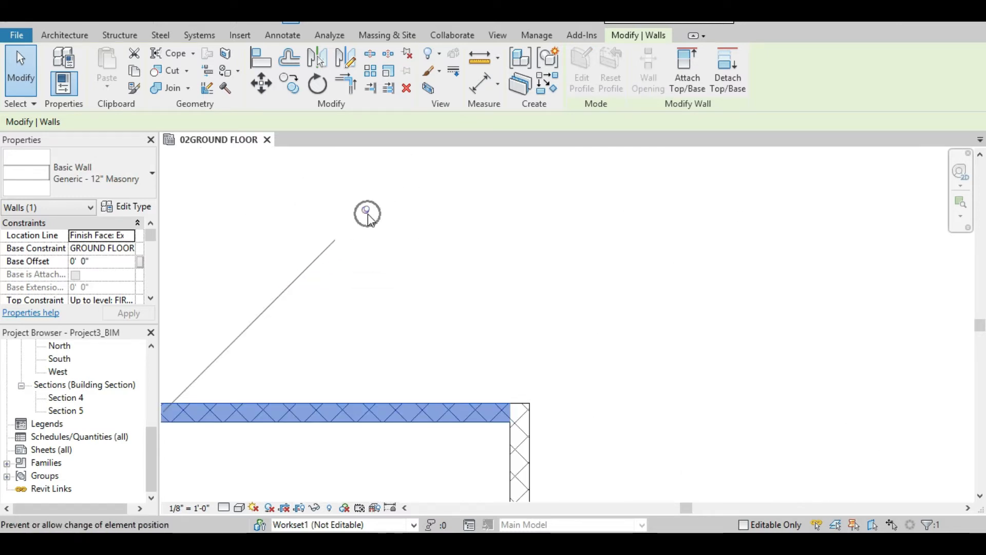
pyautogui.press('ctrl')
pyautogui.scroll(-3, 376, 270)
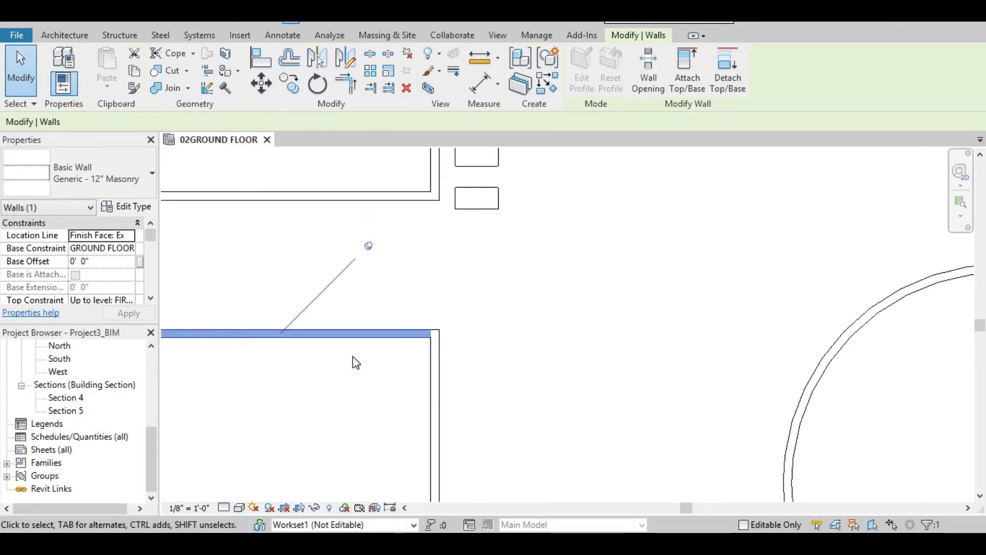
# Step: Try to move the pinned upper wall of the square room upward with the Move command
pyautogui.moveTo(301, 404); pyautogui.dragTo(484, 365, button='middle')
pyautogui.click(483, 366)
pyautogui.moveTo(395, 350); pyautogui.dragTo(406, 382)
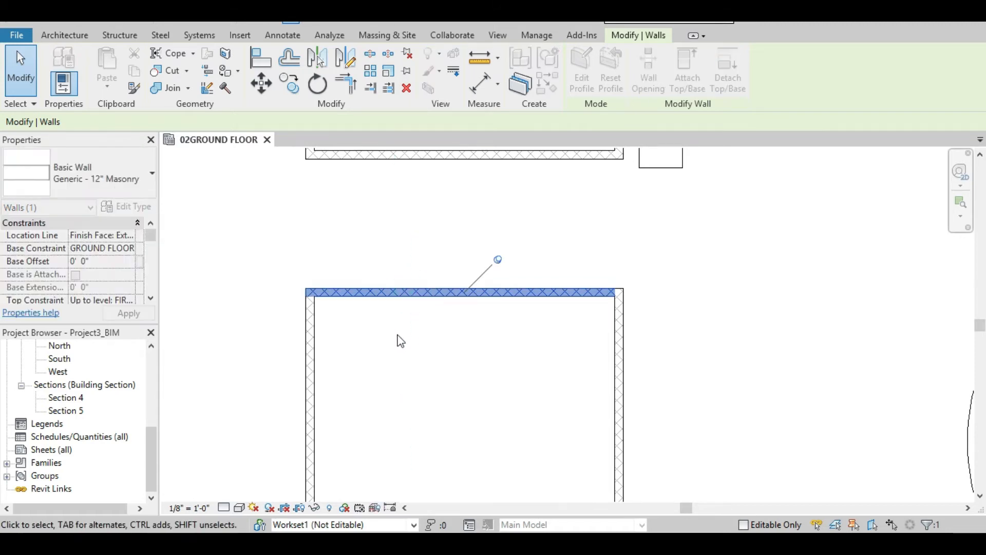
pyautogui.click(261, 84)
pyautogui.click(393, 257)
pyautogui.click(395, 204)
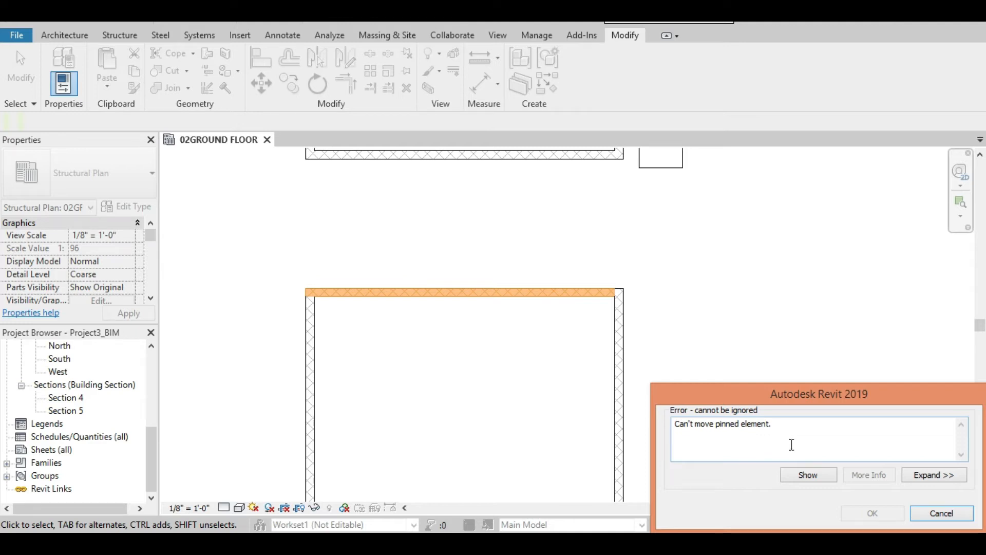
pyautogui.click(962, 516)
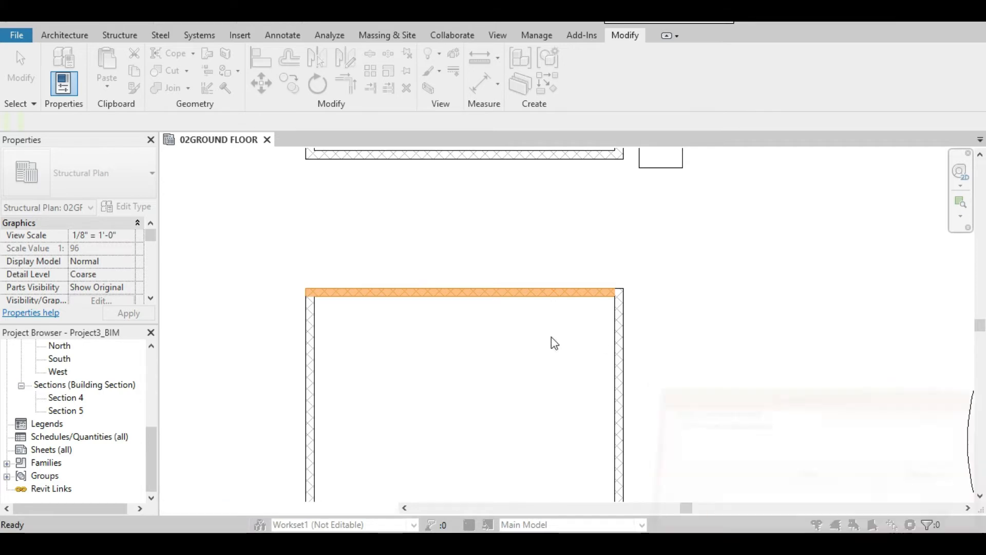
# Step: Unpin the upper wall of the square room using its on-element pin control
pyautogui.click(491, 293)
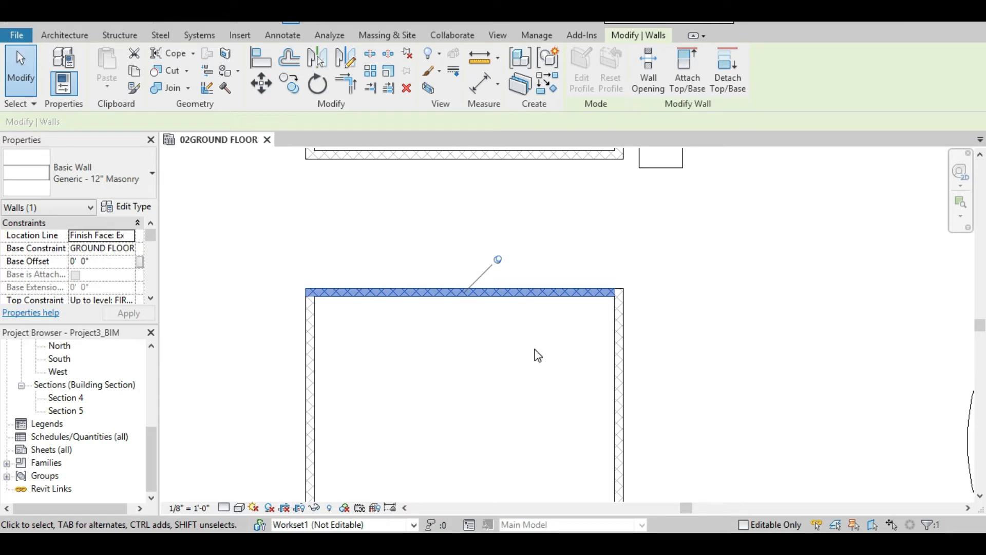
pyautogui.click(499, 262)
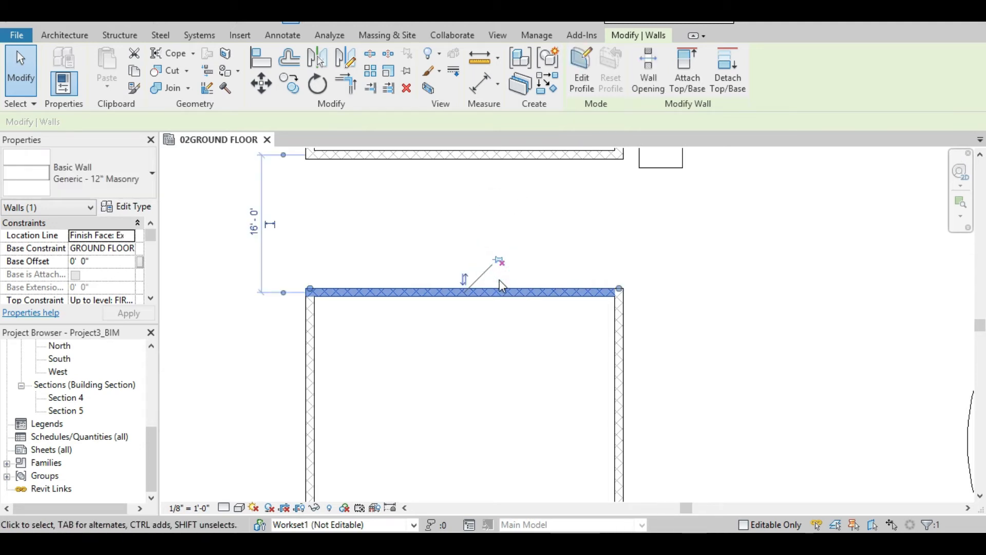
pyautogui.scroll(5, 501, 265)
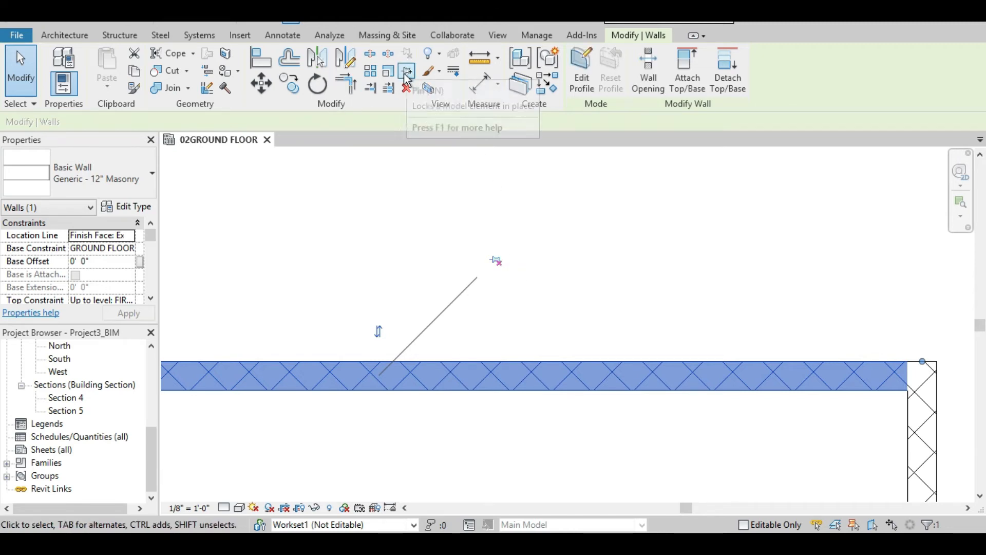
pyautogui.scroll(-5, 611, 288)
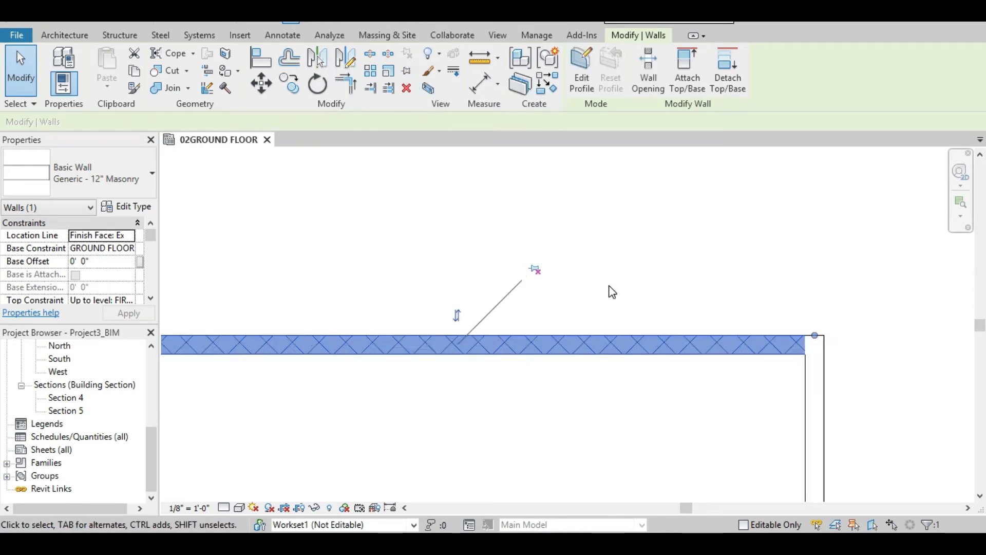
# Step: Move the unpinned upper wall of the square room downward with the Move command, and undo the move
pyautogui.click(258, 83)
pyautogui.click(448, 247)
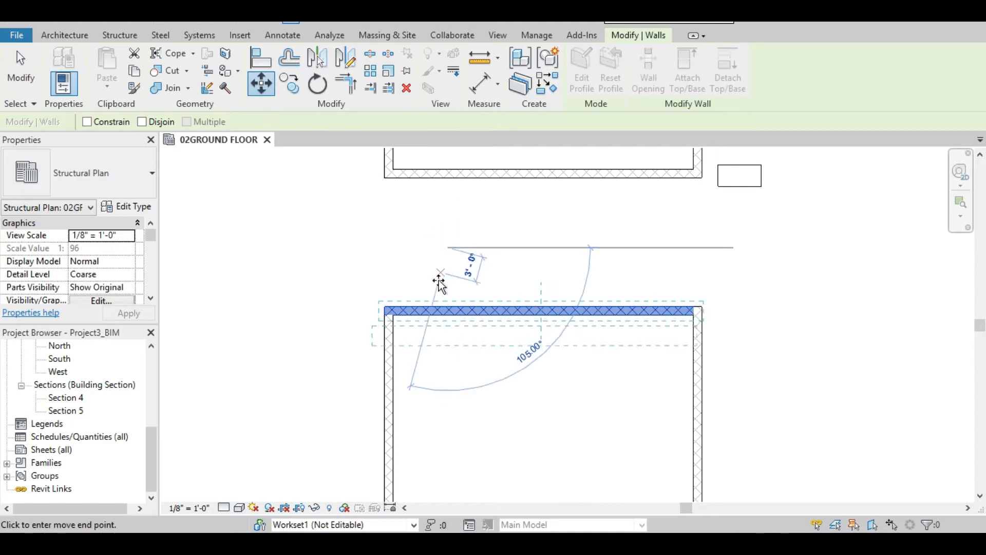
pyautogui.click(443, 288)
pyautogui.hotkey('ctrl', 'z')
pyautogui.moveTo(520, 411); pyautogui.dragTo(443, 393, button='middle')
# Step: Pin the upper wall of the square room again using its on-element pin control and deselect it
pyautogui.click(502, 293)
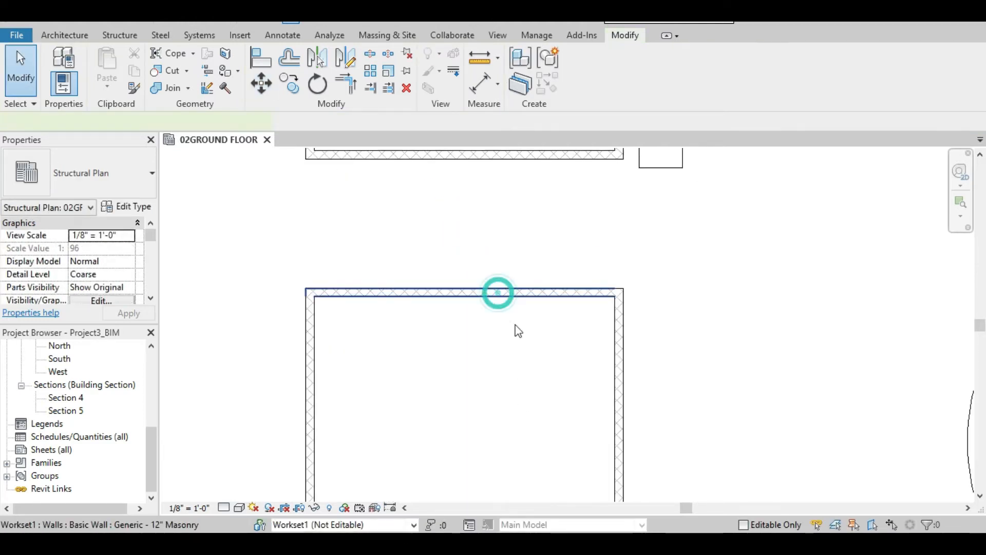
pyautogui.scroll(2, 504, 262)
pyautogui.click(503, 261)
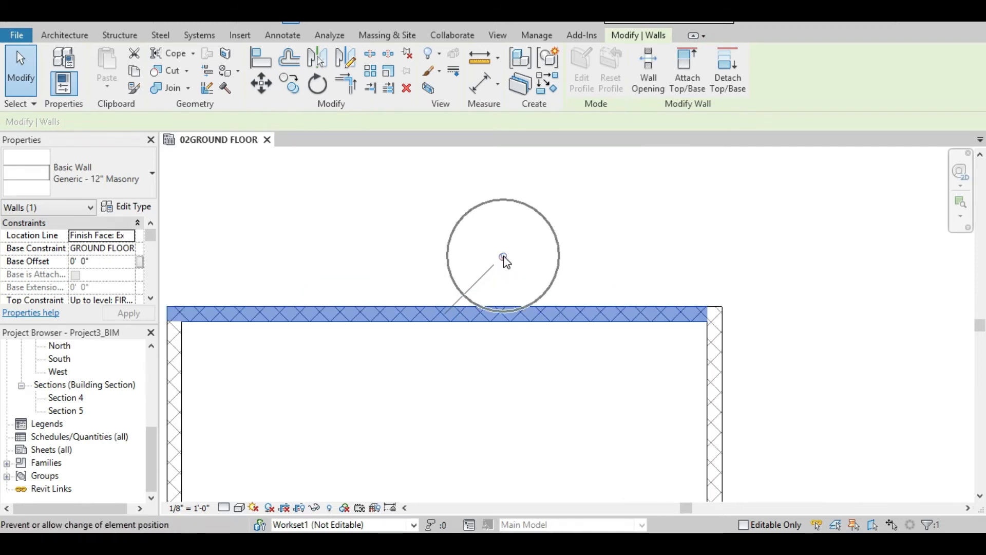
pyautogui.click(530, 264)
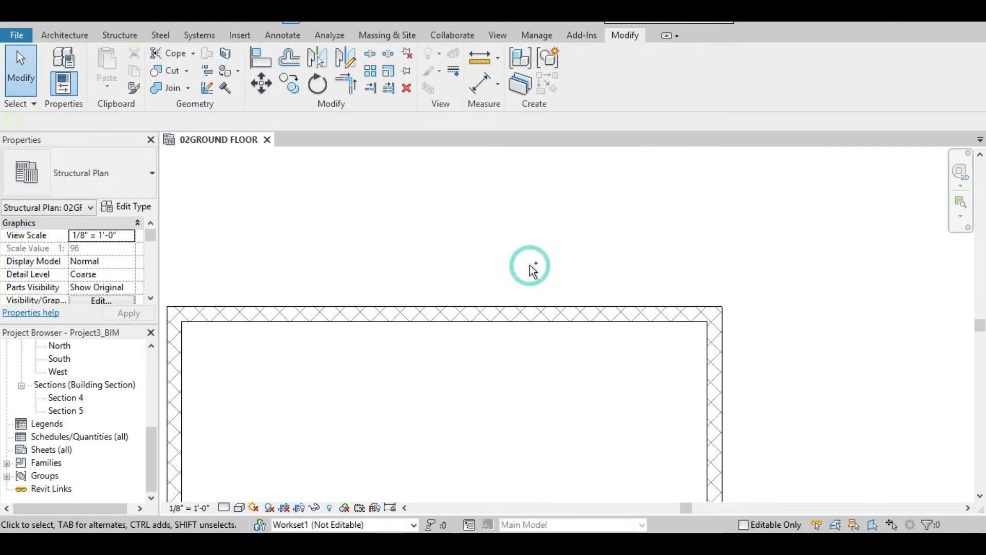
# Step: Unpin the upper wall of the square room with the Unpin command and move it down to 20' - 6" from the room above
pyautogui.click(530, 309)
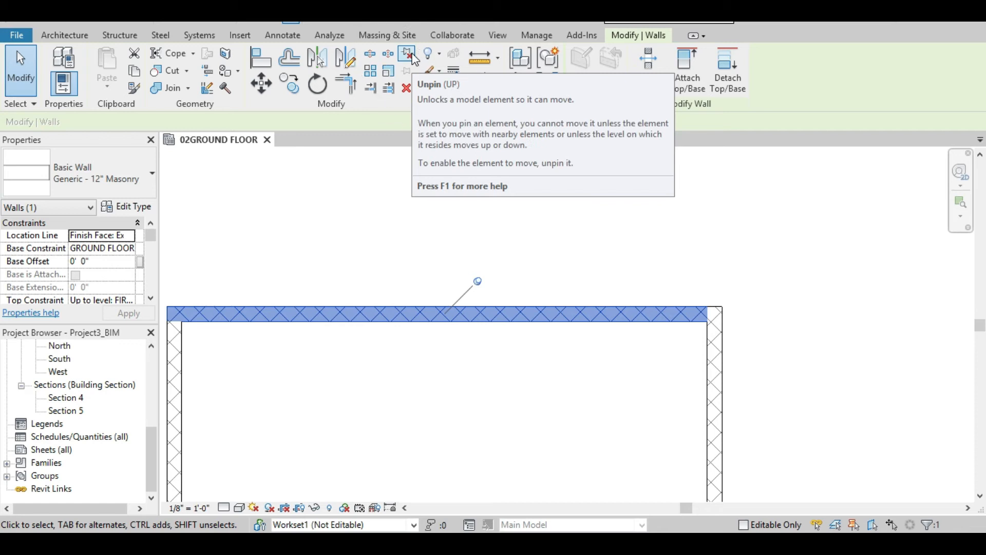
pyautogui.click(415, 59)
pyautogui.click(528, 266)
pyautogui.moveTo(559, 248); pyautogui.dragTo(502, 352)
pyautogui.click(259, 80)
pyautogui.click(375, 202)
pyautogui.click(379, 236)
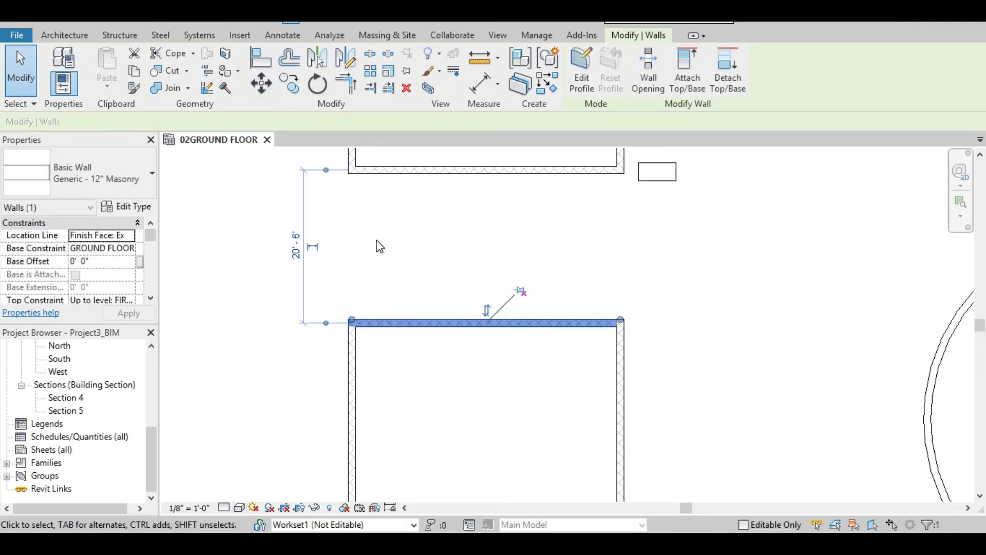
# Step: Pin all four walls of the square room together
pyautogui.scroll(-3, 510, 368)
pyautogui.moveTo(615, 334); pyautogui.dragTo(477, 359)
pyautogui.moveTo(331, 230); pyautogui.dragTo(572, 460)
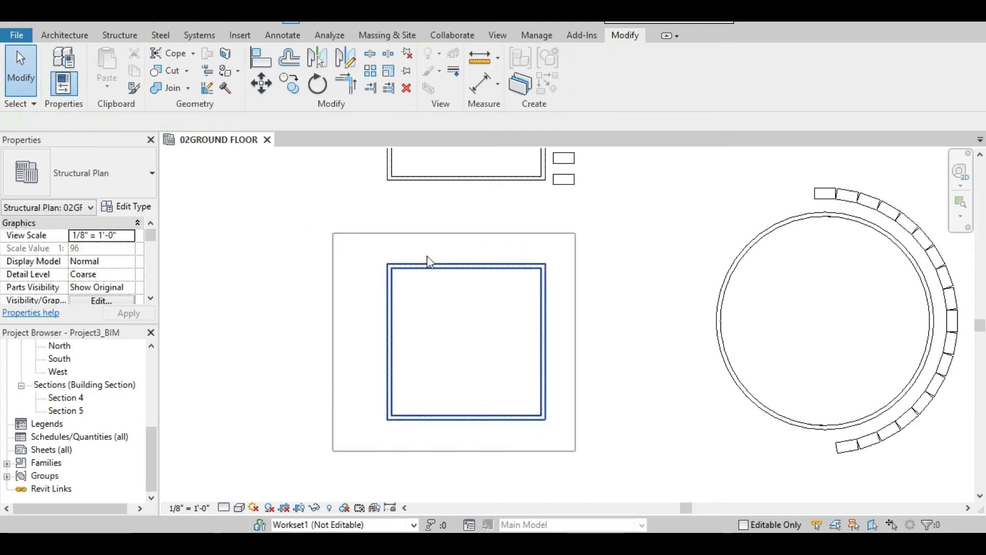
pyautogui.click(406, 73)
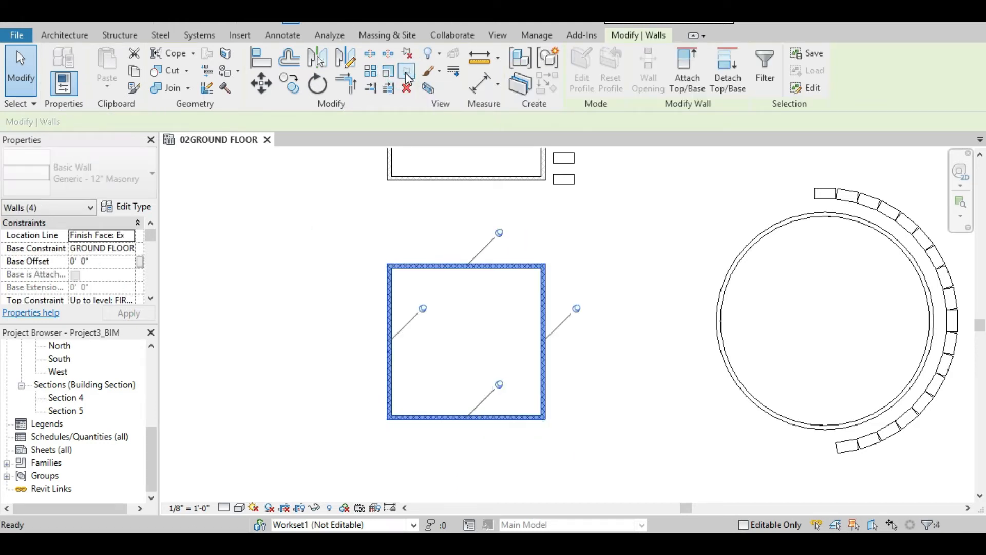
pyautogui.scroll(2, 504, 318)
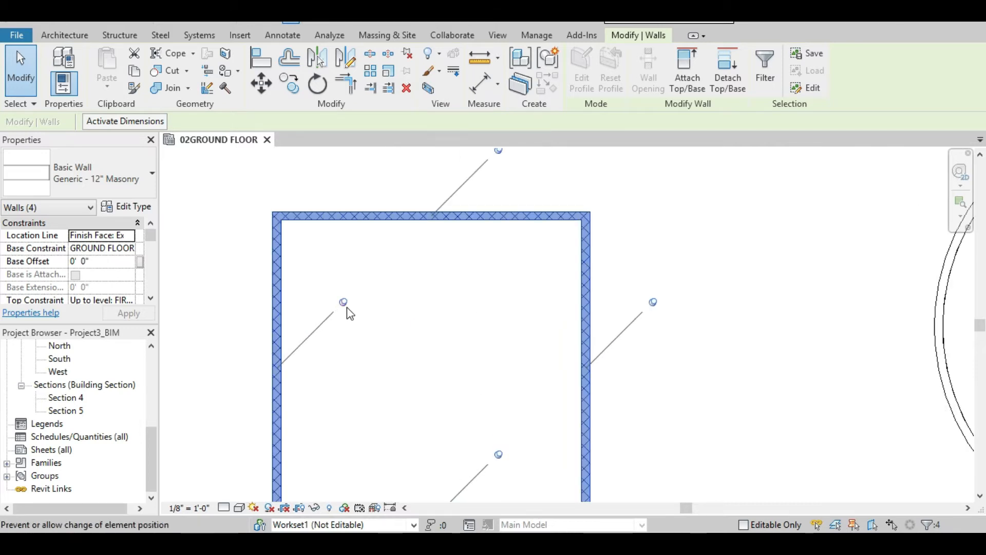
# Step: Deselect the four pinned walls, try to move the right wall of the square room with the Move command, and cancel the attempt
pyautogui.moveTo(436, 227); pyautogui.dragTo(417, 357, button='middle')
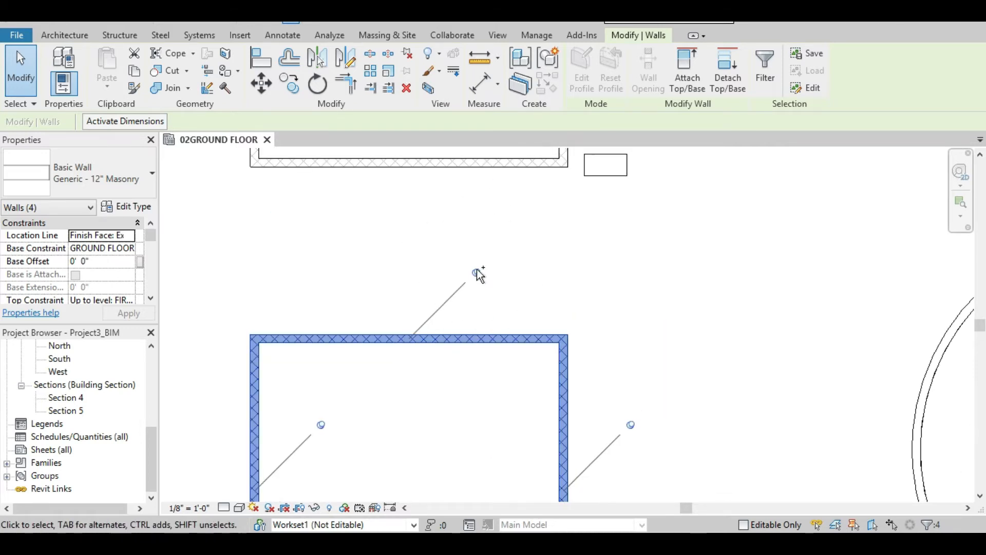
pyautogui.moveTo(624, 462); pyautogui.dragTo(585, 301, button='middle')
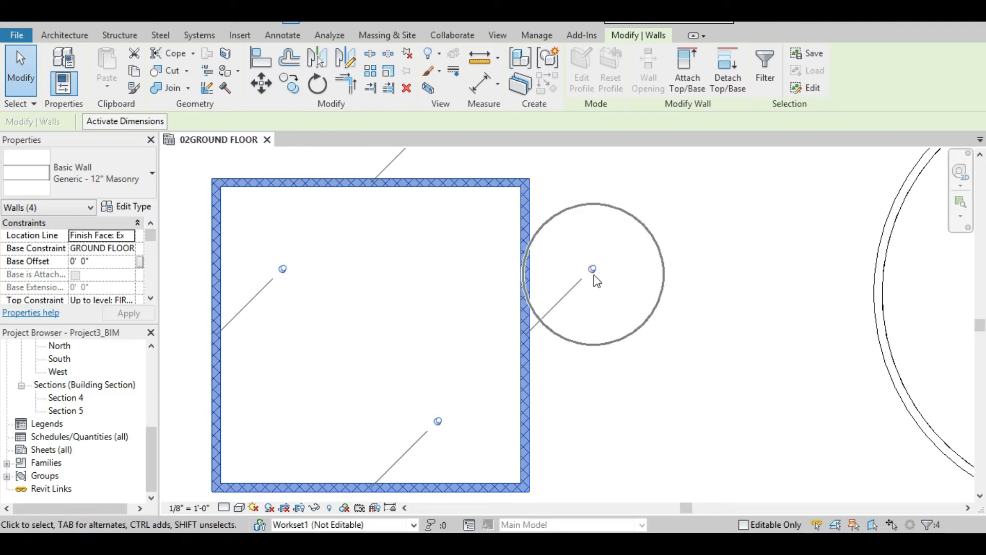
pyautogui.scroll(-3, 471, 415)
pyautogui.click(549, 401)
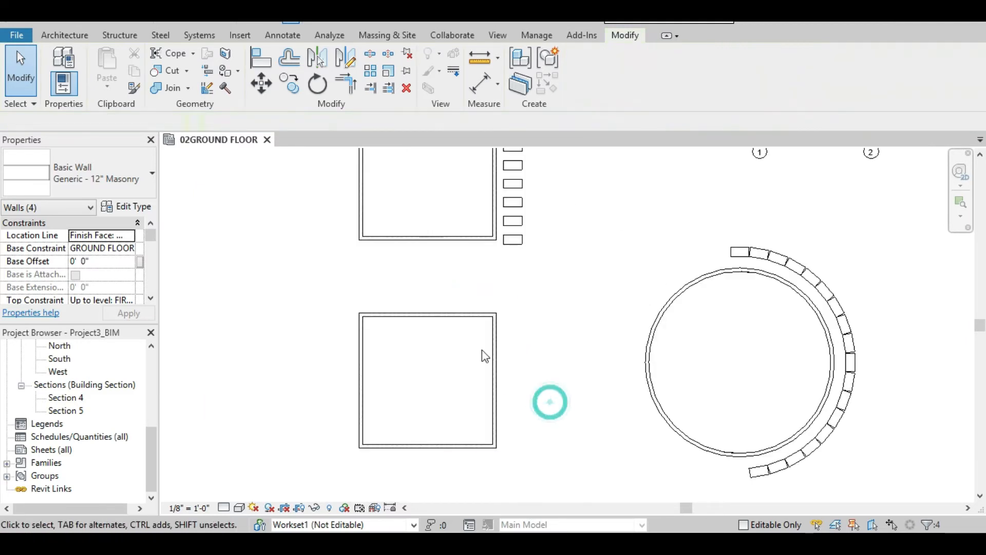
pyautogui.click(494, 333)
pyautogui.click(263, 82)
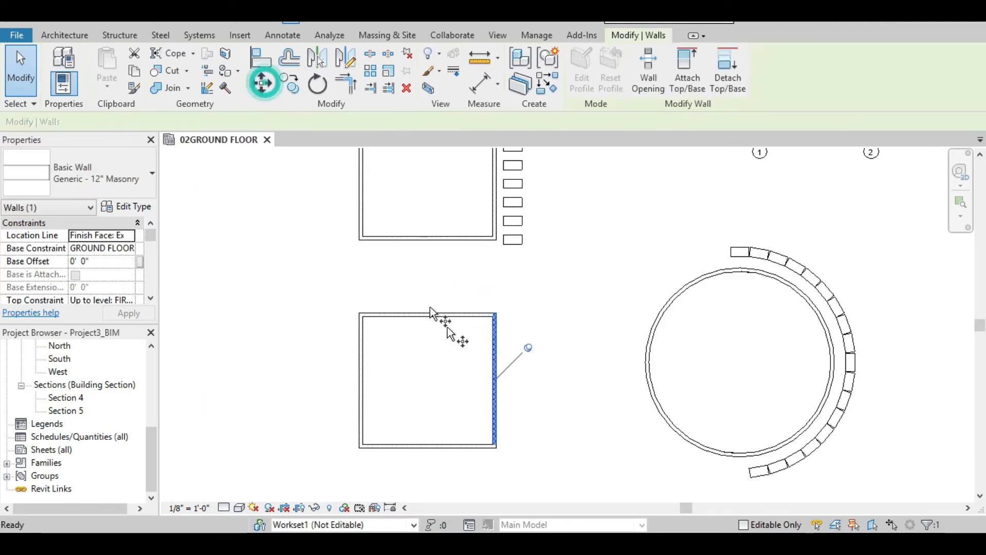
pyautogui.click(447, 326)
pyautogui.click(546, 348)
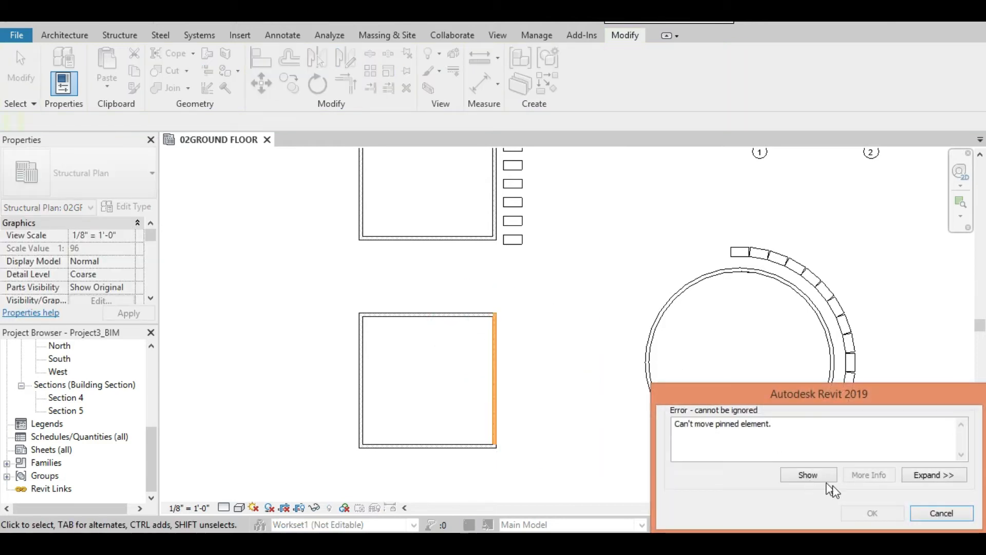
pyautogui.click(941, 513)
# Step: Select all four walls of the square room and release them together with the Unpin command
pyautogui.moveTo(410, 282); pyautogui.dragTo(330, 380)
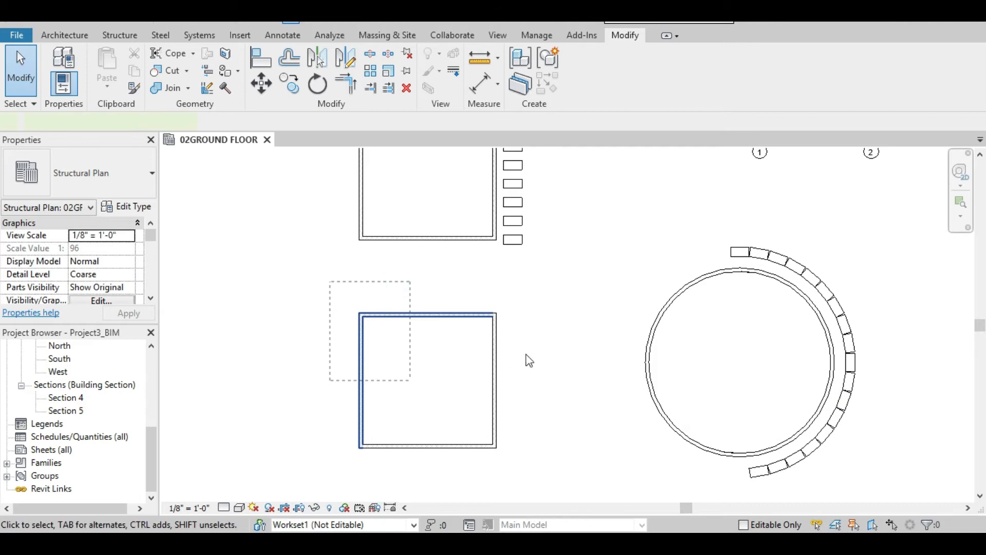
pyautogui.click(556, 350)
pyautogui.moveTo(337, 283); pyautogui.dragTo(532, 475)
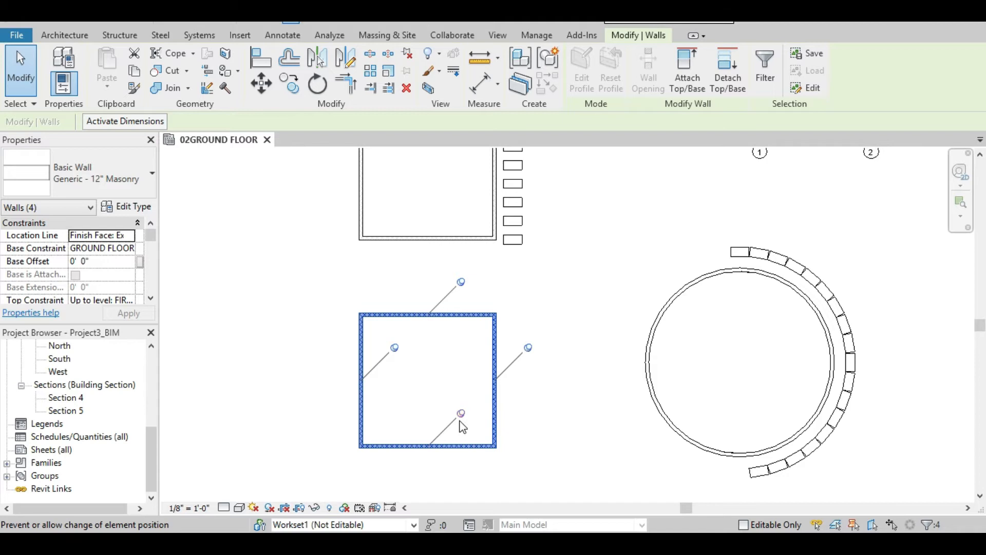
pyautogui.click(409, 55)
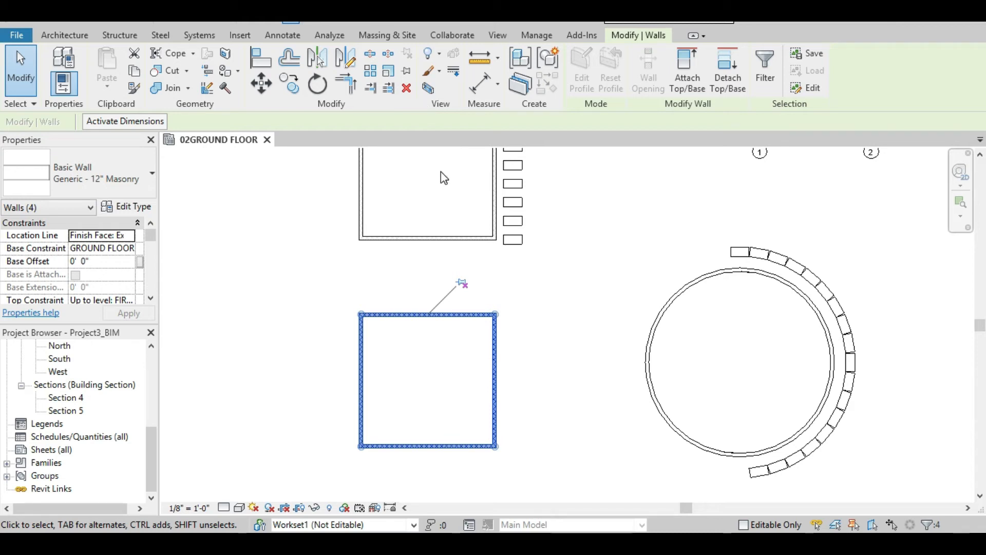
# Step: Delete all four unpinned walls of the square room and undo the deletion
pyautogui.click(407, 90)
pyautogui.scroll(-3, 450, 362)
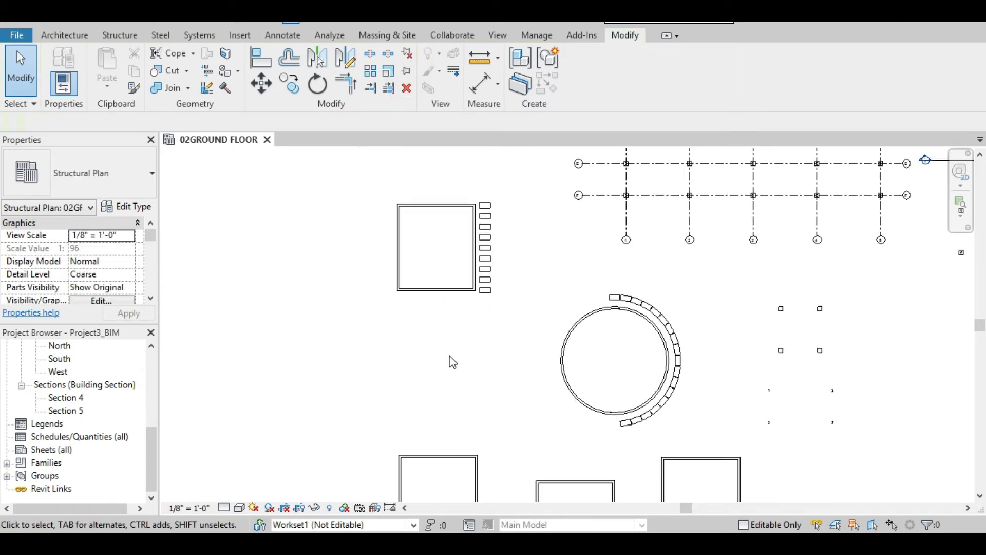
pyautogui.scroll(3, 451, 339)
pyautogui.hotkey('ctrl', 'z')
# Step: Delete only the upper wall of the square room twice with the Delete command, undoing the deletion each time
pyautogui.click(451, 313)
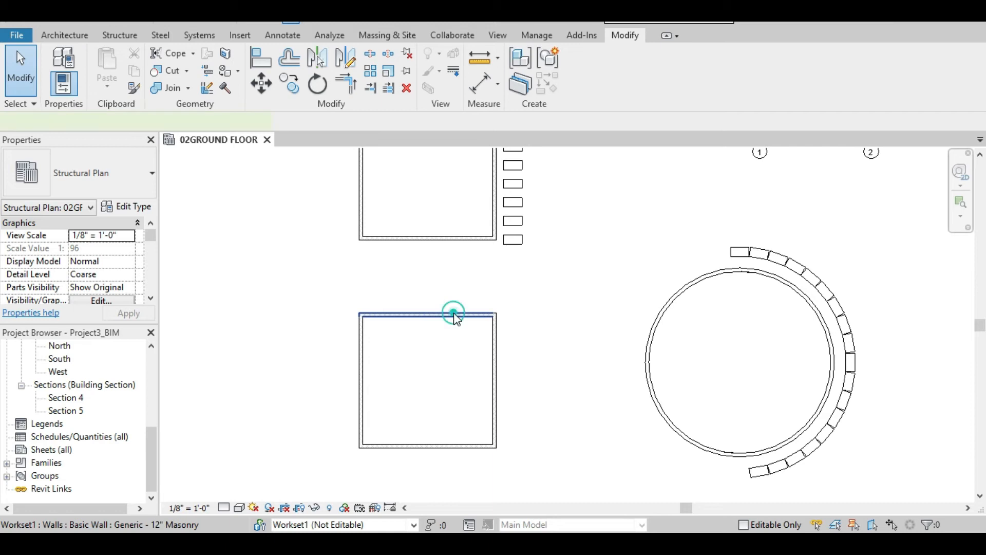
pyautogui.click(407, 90)
pyautogui.click(452, 352)
pyautogui.hotkey('ctrl', 'z')
pyautogui.moveTo(464, 303); pyautogui.dragTo(411, 373)
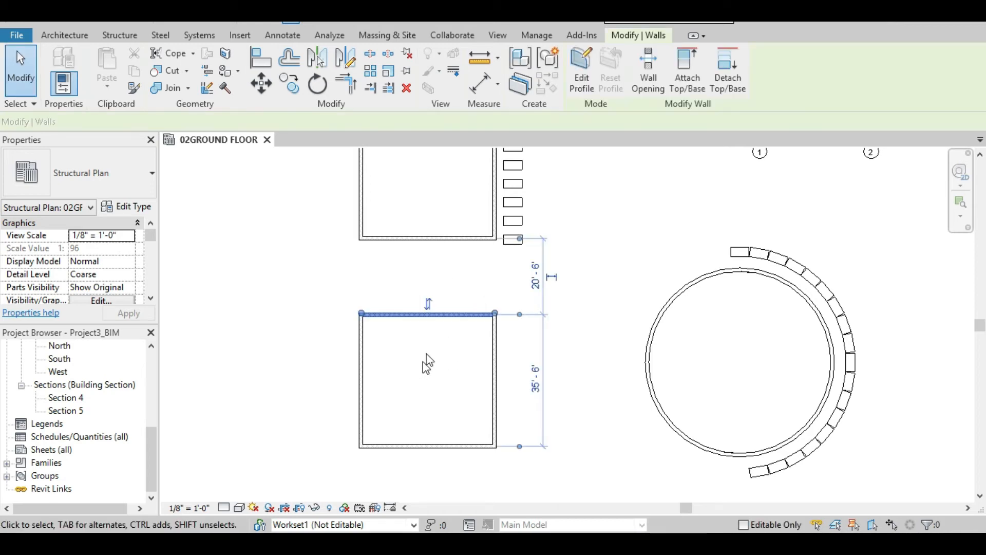
pyautogui.click(406, 89)
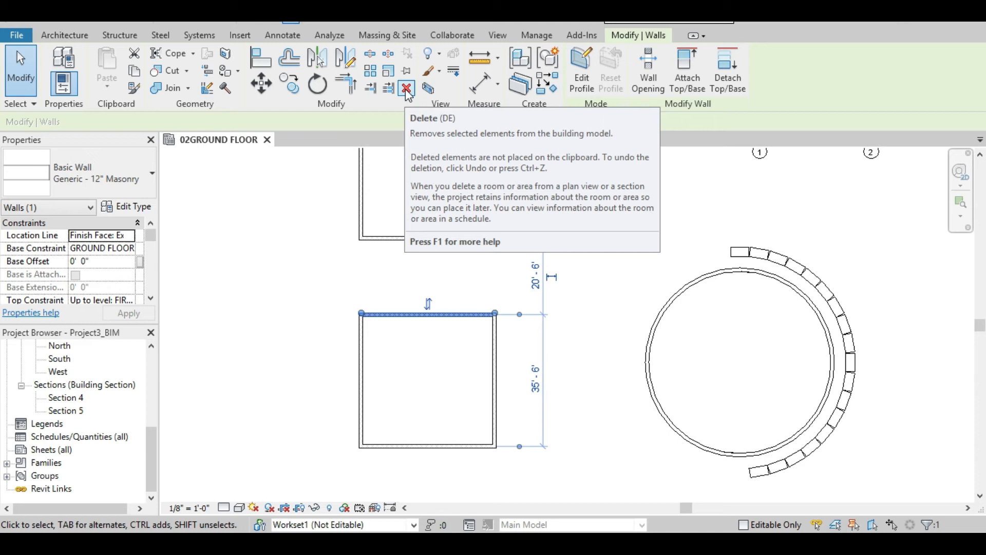
pyautogui.click(407, 90)
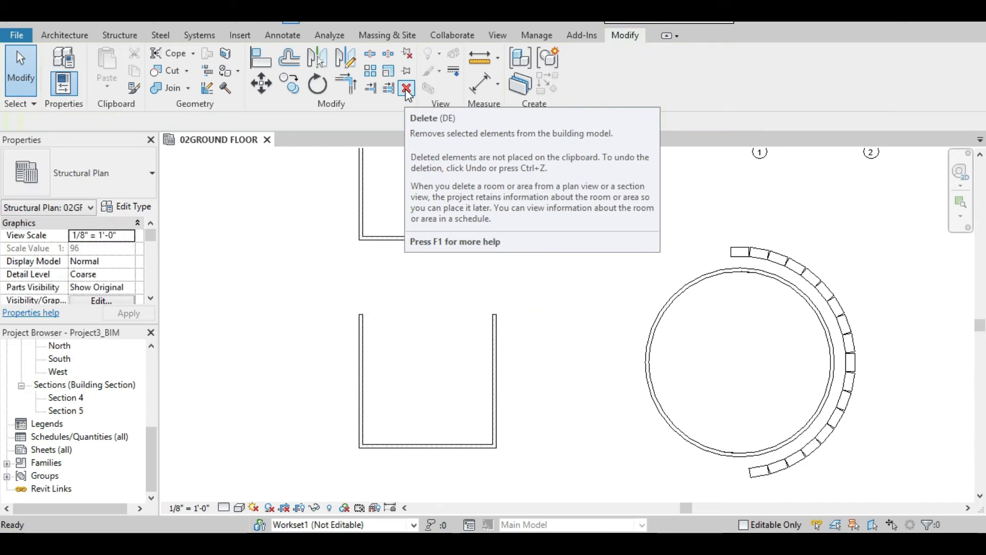
pyautogui.hotkey('ctrl', 'z')
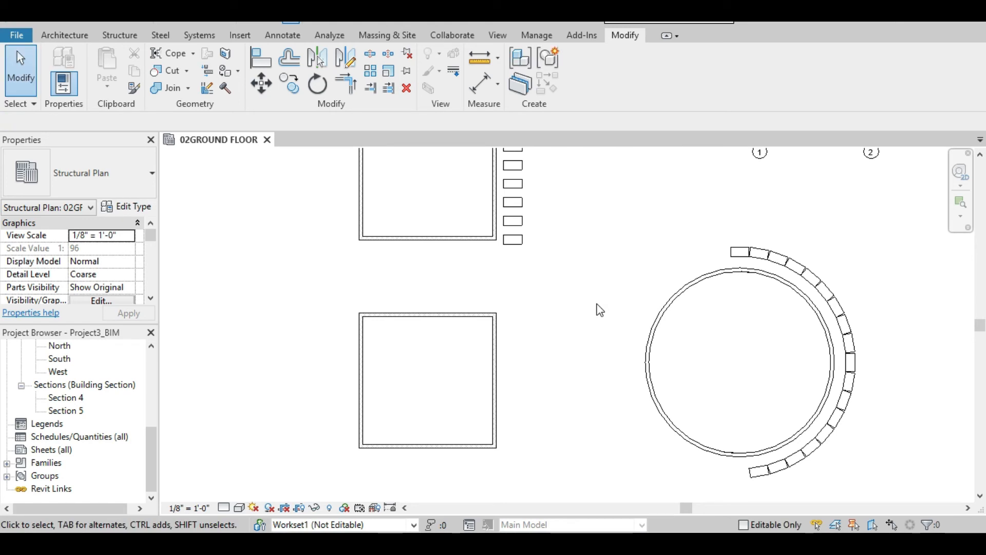
# Step: Open the Manage Links dialog for the project
pyautogui.scroll(-3, 562, 299)
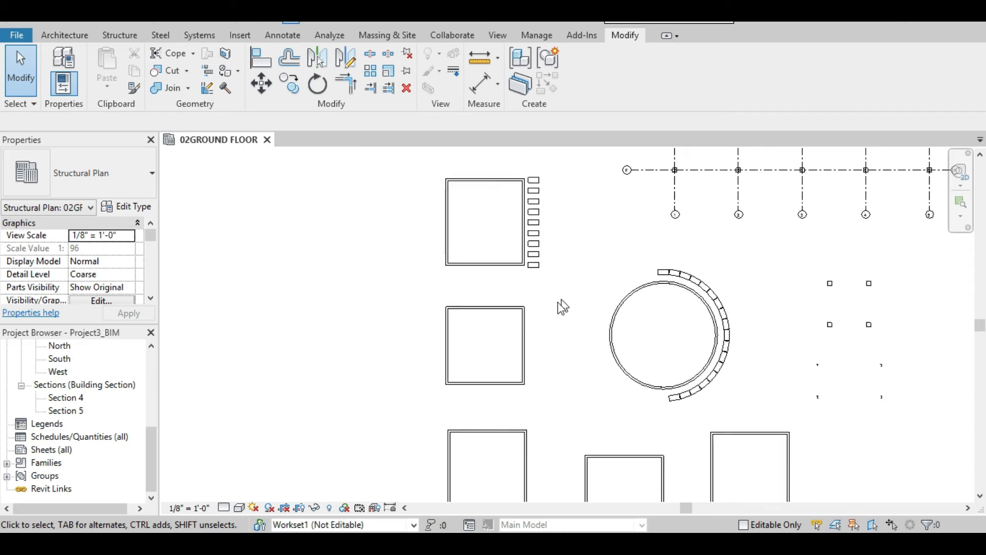
pyautogui.moveTo(627, 250); pyautogui.dragTo(498, 228, button='middle')
pyautogui.scroll(-2, 509, 226)
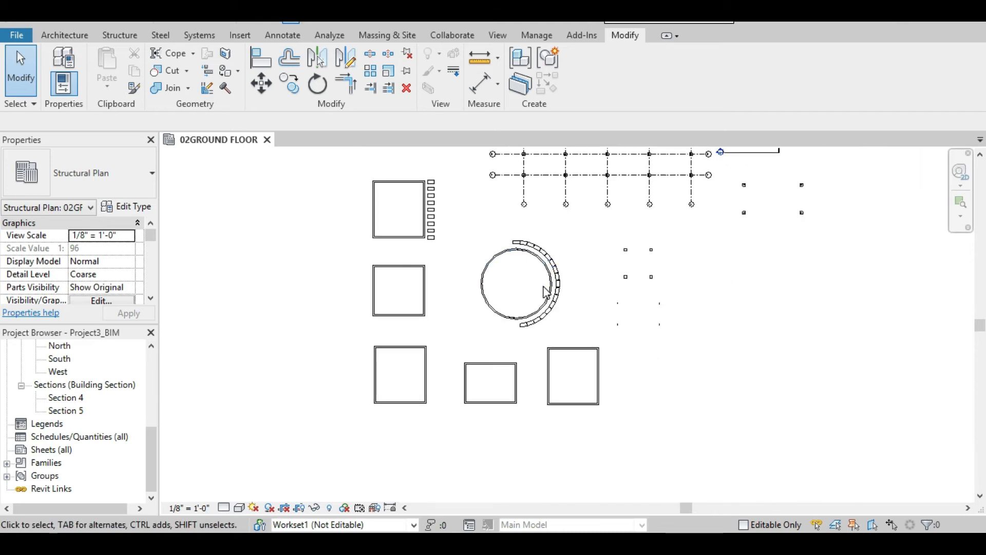
pyautogui.scroll(-3, 689, 344)
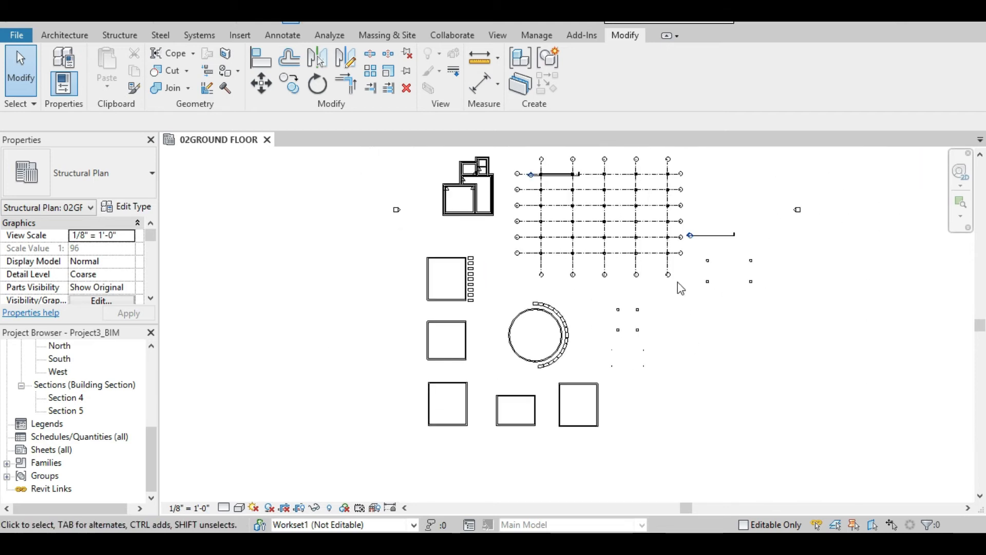
pyautogui.moveTo(677, 282); pyautogui.dragTo(636, 320, button='middle')
pyautogui.moveTo(154, 440); pyautogui.dragTo(154, 366)
pyautogui.press('ctrl')
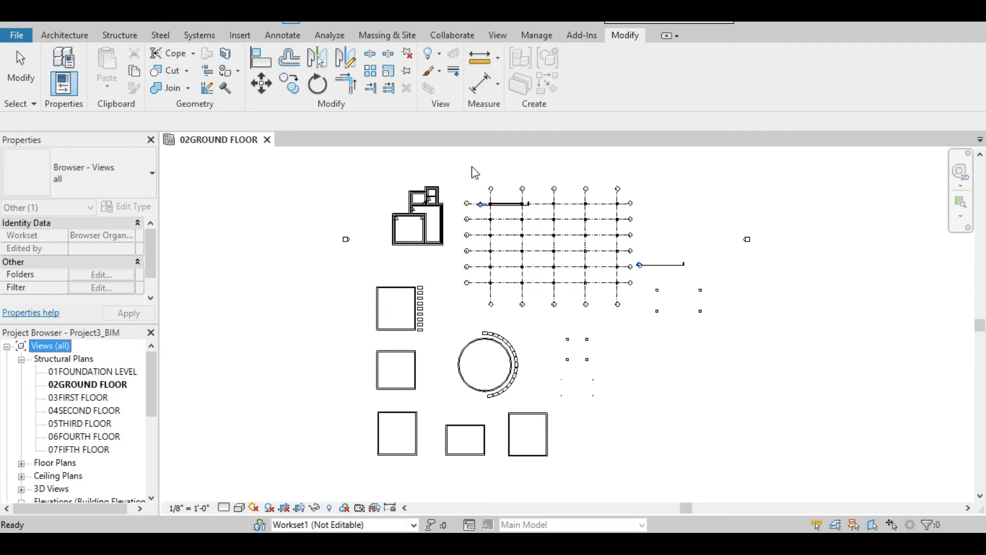
pyautogui.click(537, 35)
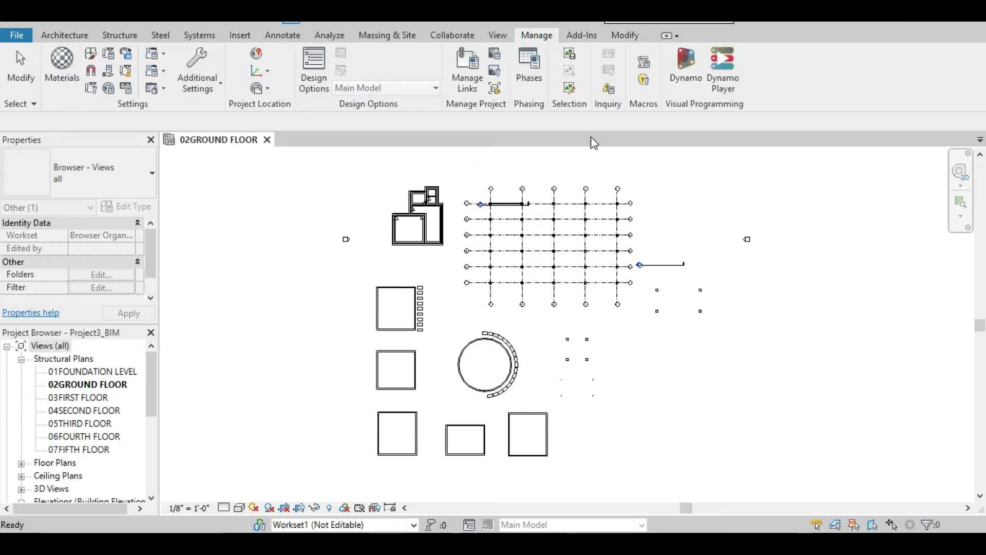
pyautogui.click(478, 90)
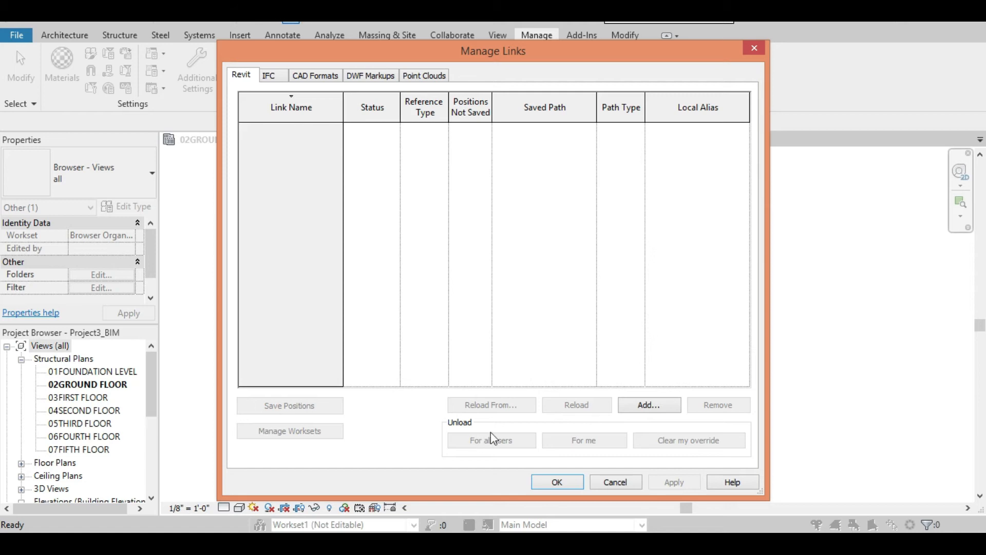
# Step: Add the Test ProjectI.rvt file from the Desktop as a Revit link and accept the link settings
pyautogui.click(653, 411)
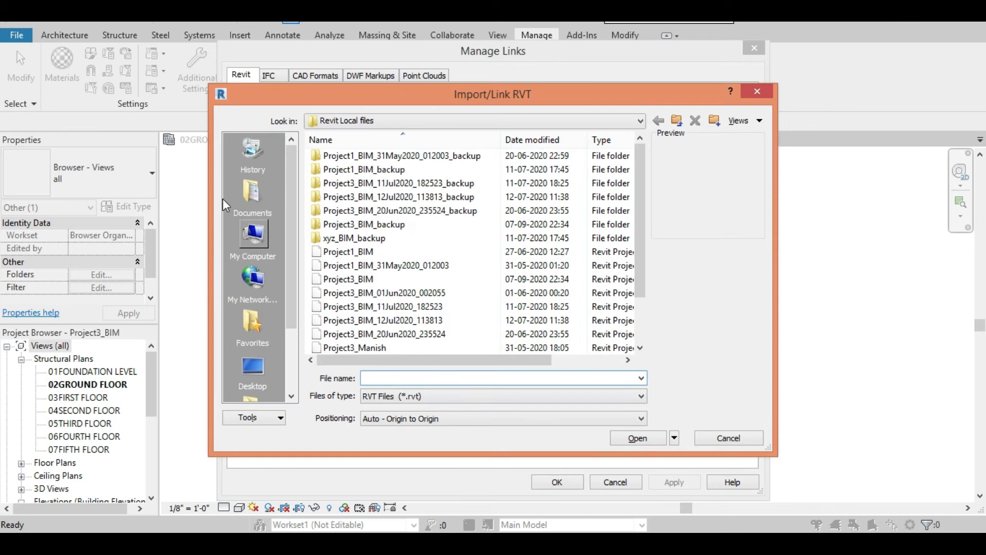
pyautogui.moveTo(289, 202); pyautogui.dragTo(279, 269)
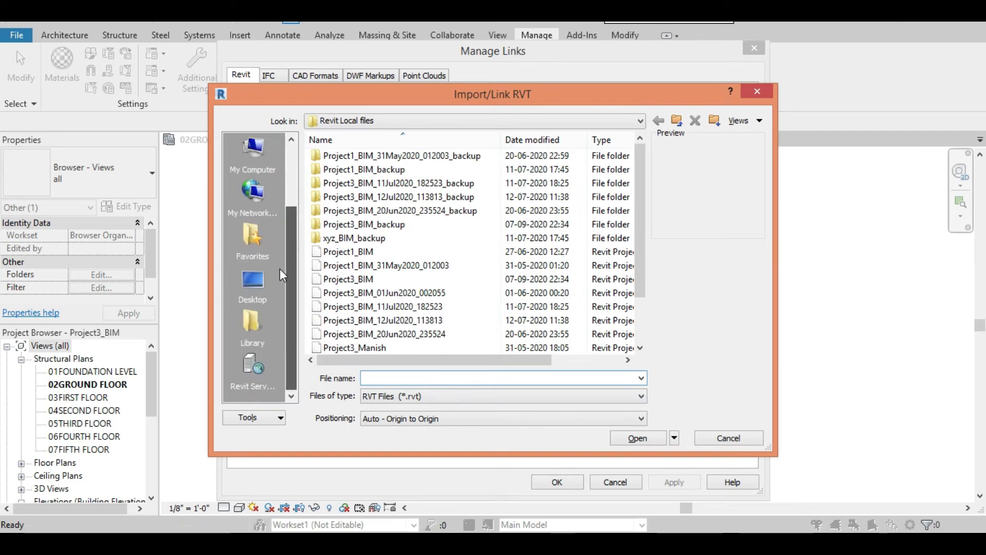
pyautogui.click(253, 282)
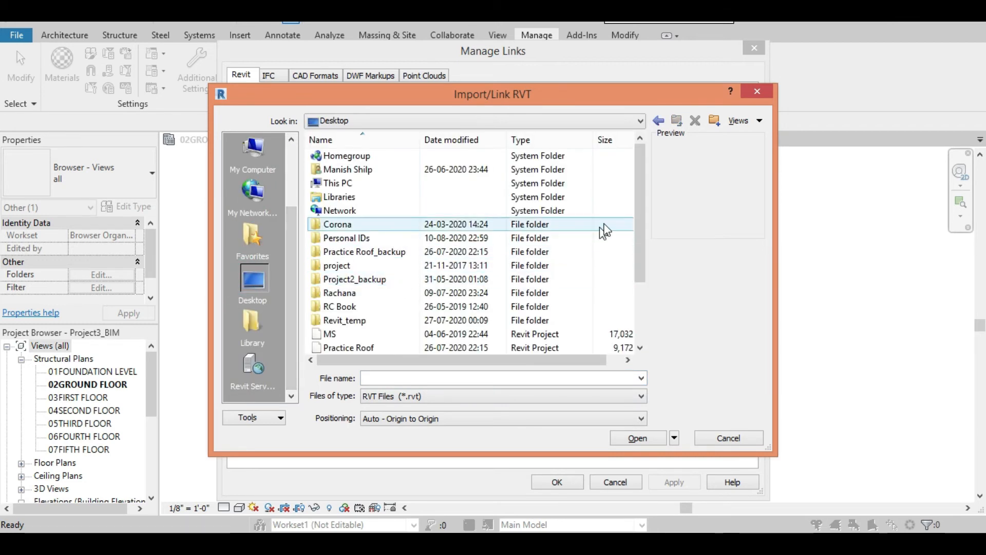
pyautogui.moveTo(647, 207); pyautogui.dragTo(647, 261)
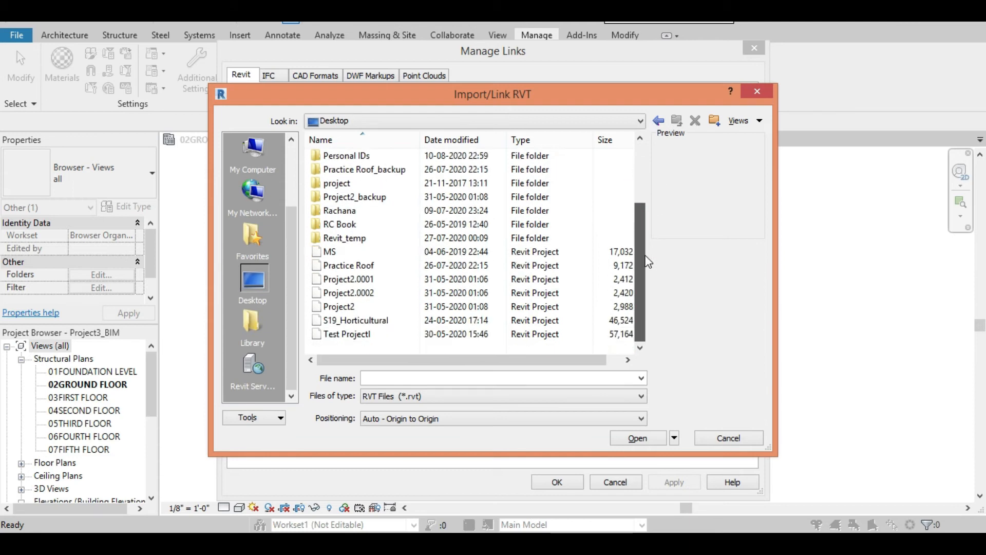
pyautogui.click(378, 335)
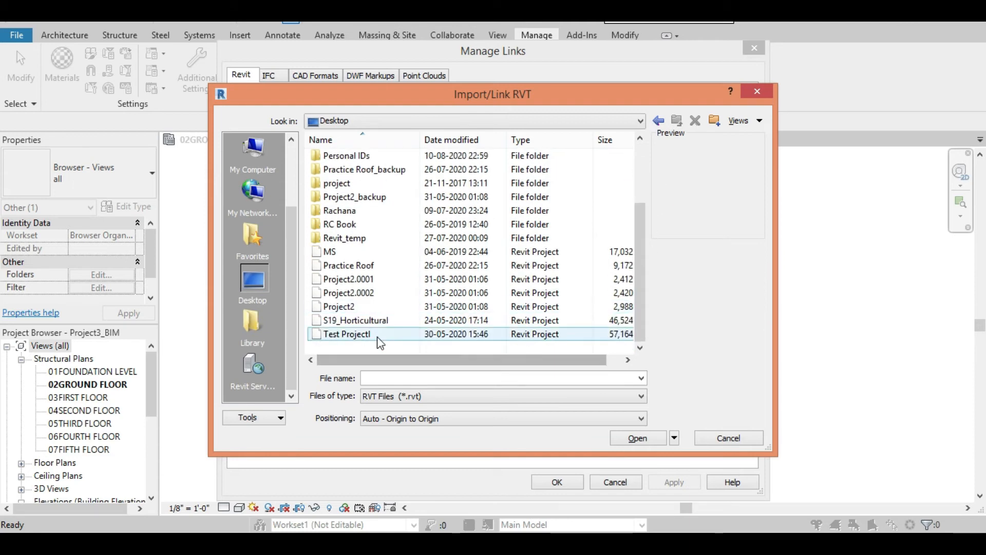
pyautogui.click(639, 440)
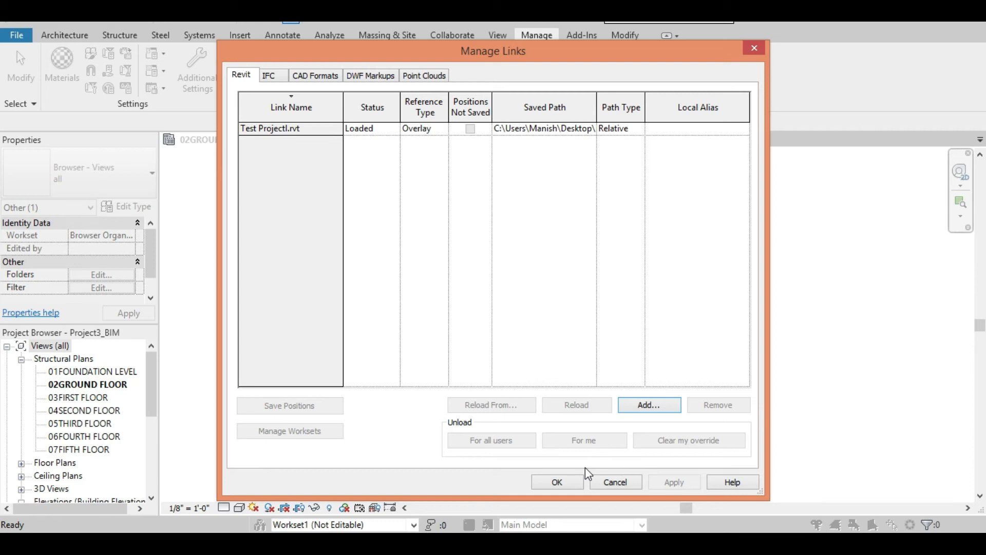
pyautogui.click(563, 485)
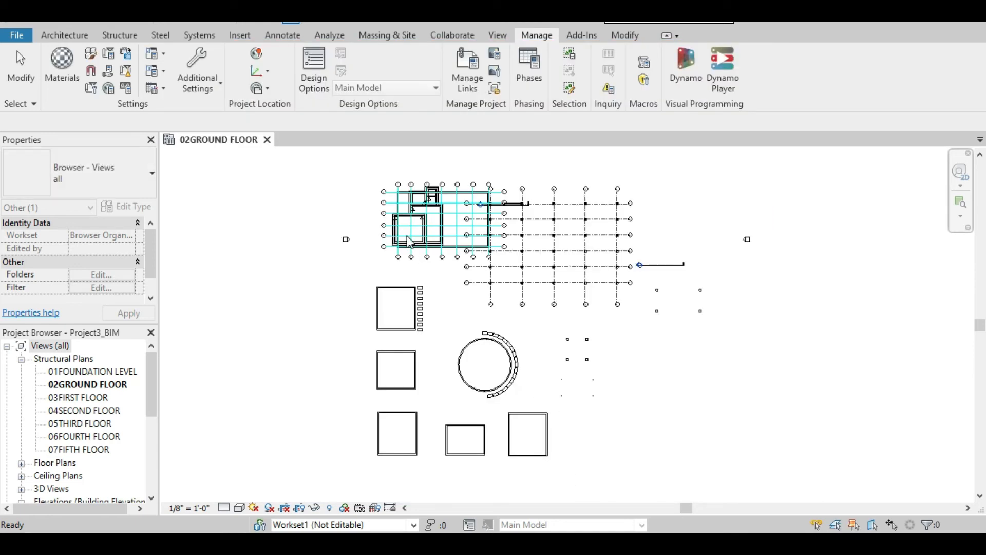
# Step: Select the linked Test ProjectI.rvt model in the ground floor plan, pin it in position and deselect it
pyautogui.click(459, 292)
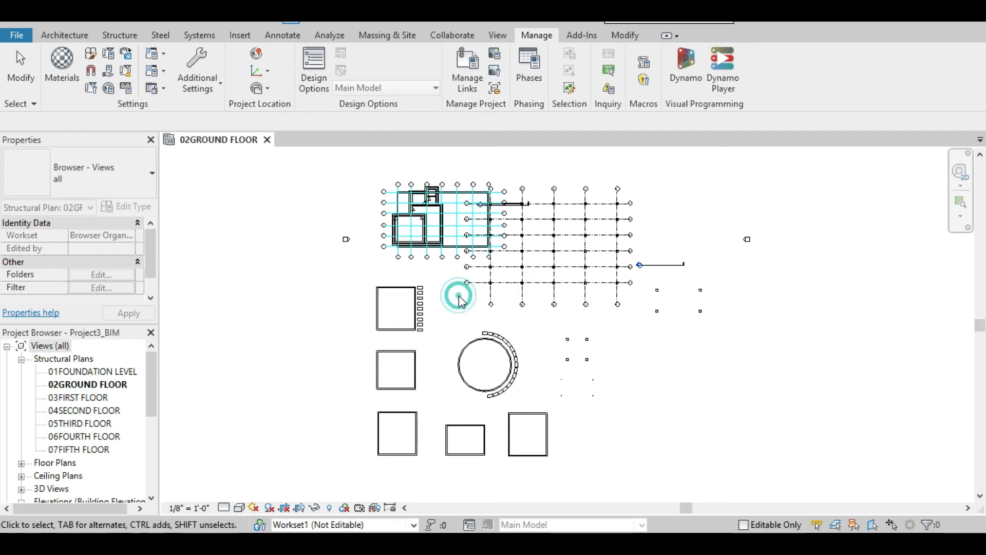
pyautogui.scroll(6, 465, 215)
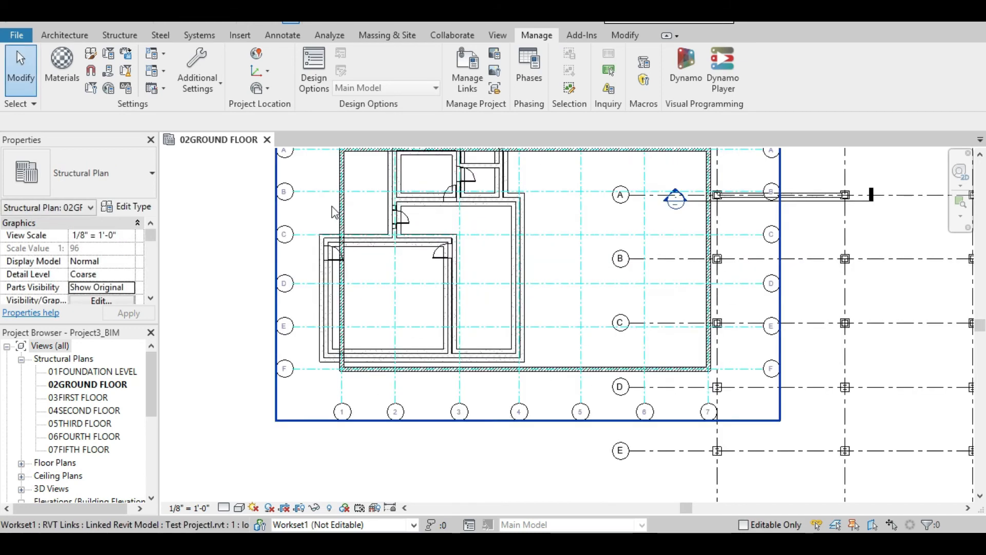
pyautogui.click(284, 193)
pyautogui.scroll(-3, 375, 293)
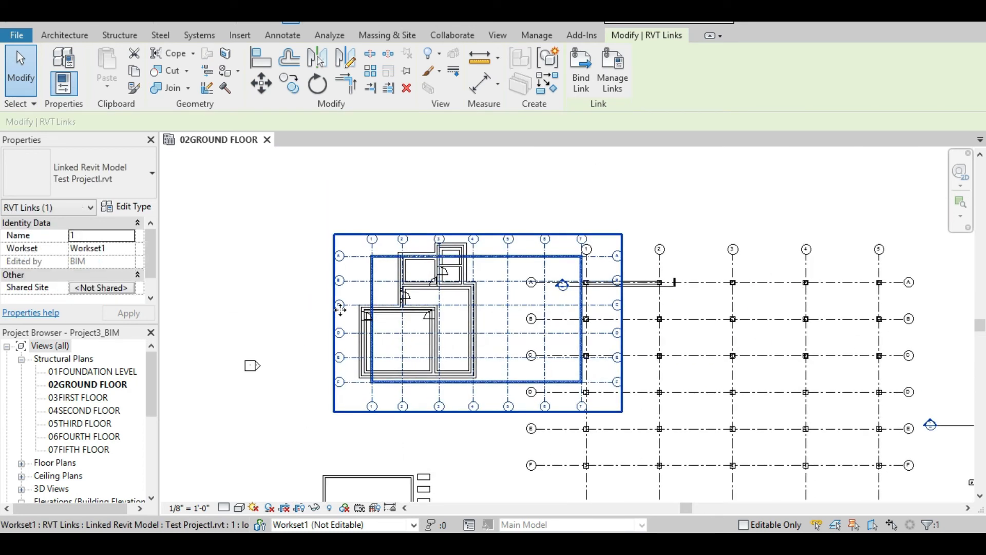
pyautogui.scroll(-2, 341, 310)
pyautogui.scroll(-2, 341, 310)
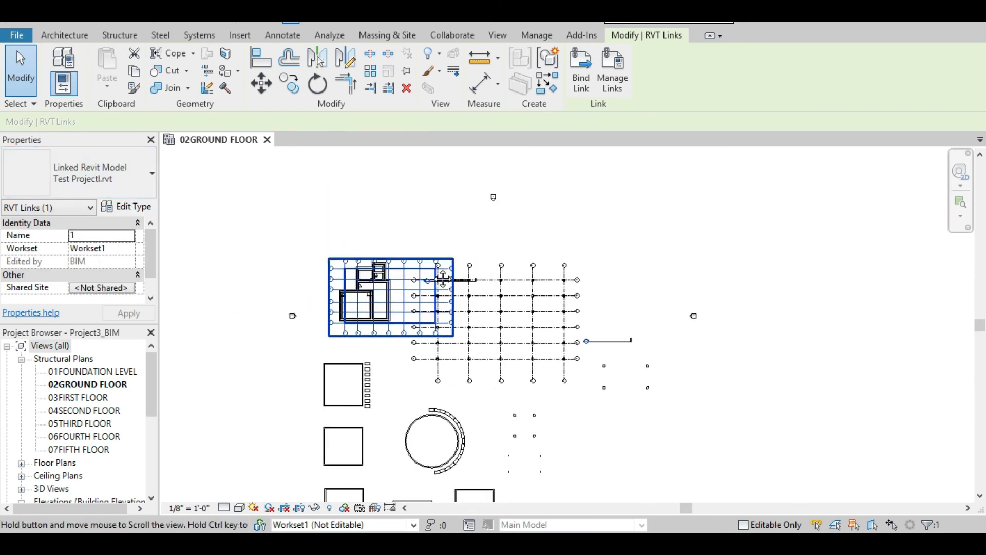
pyautogui.moveTo(340, 310); pyautogui.dragTo(443, 305, button='middle')
pyautogui.click(383, 330)
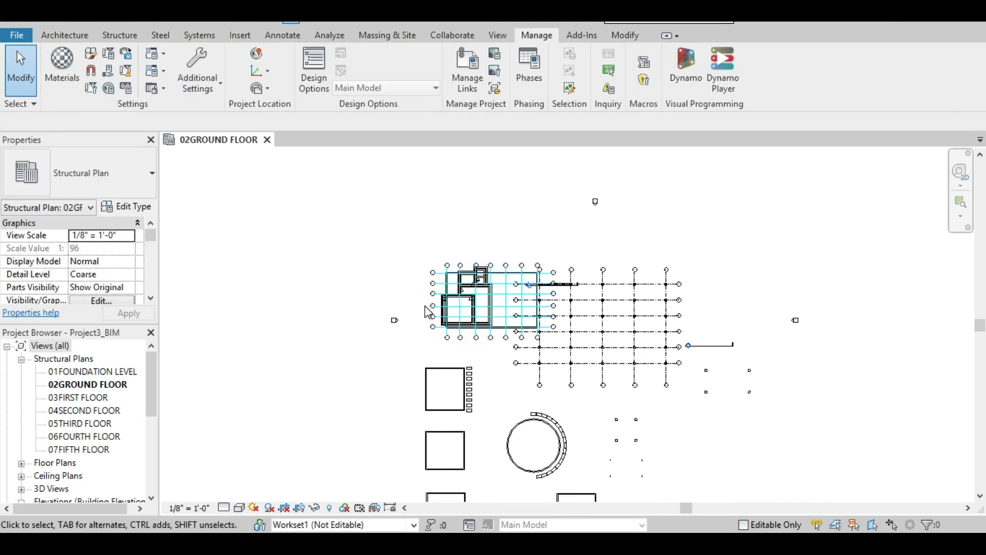
pyautogui.click(421, 303)
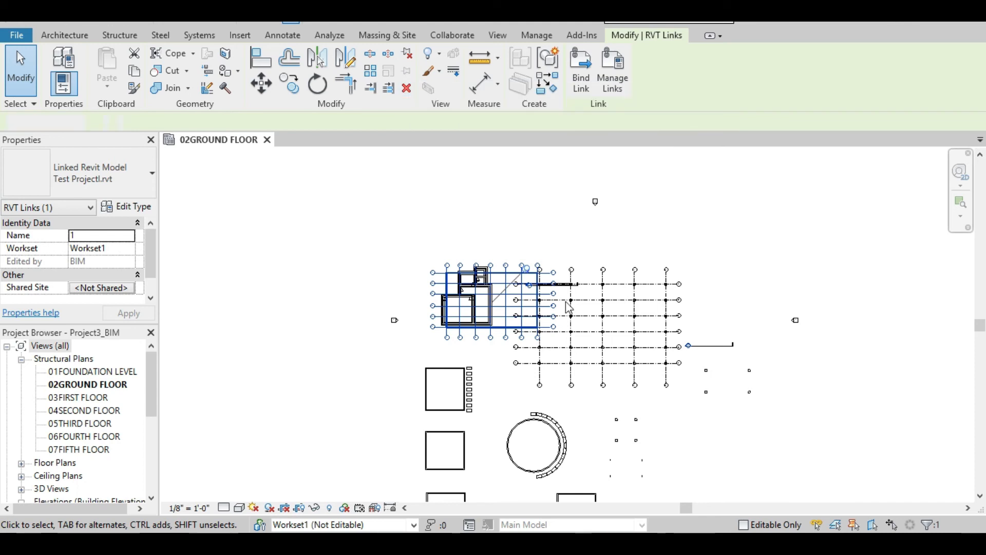
pyautogui.press('Escape')
# Step: Unpin the linked Test ProjectI.rvt model with the Unpin command
pyautogui.scroll(5, 486, 297)
pyautogui.click(363, 258)
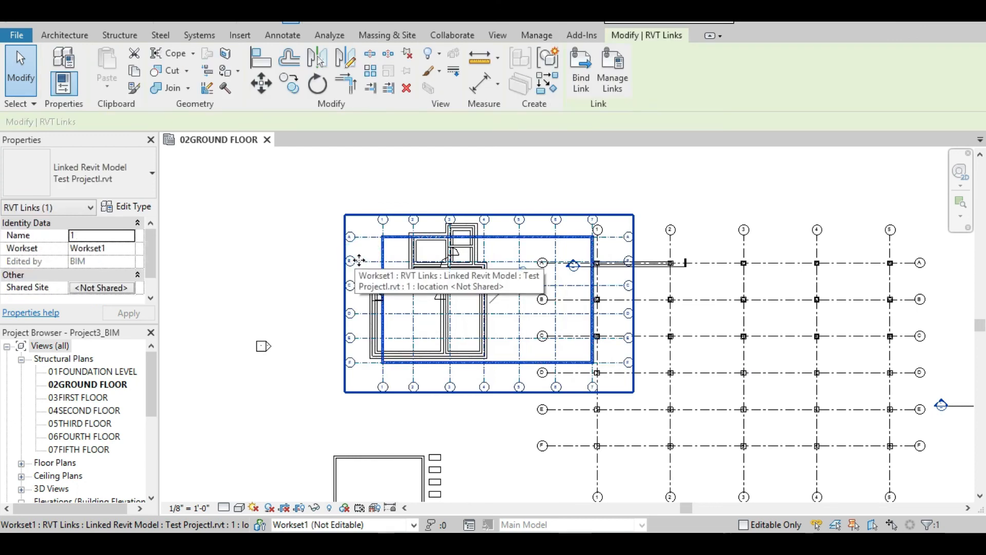
pyautogui.click(407, 57)
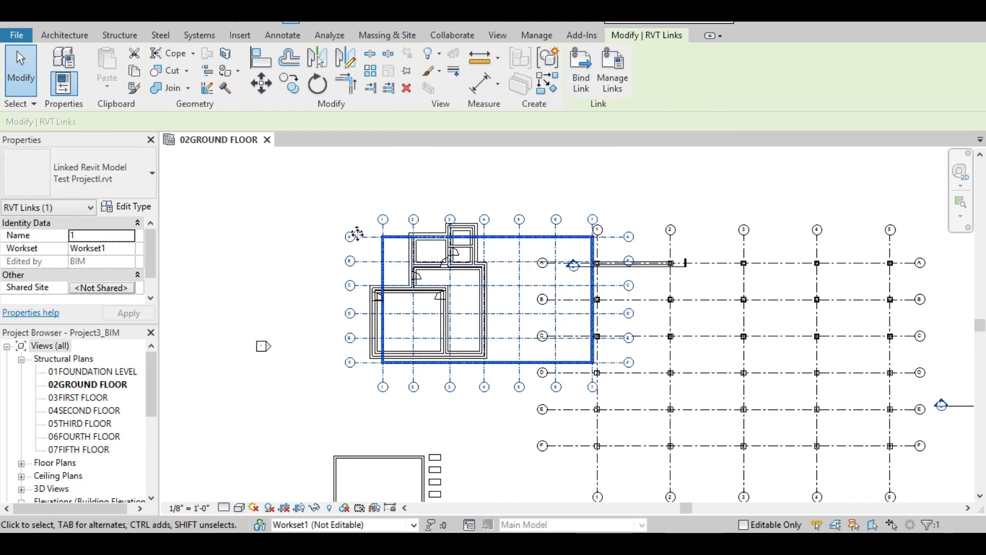
# Step: Move the unpinned linked Test ProjectI.rvt model up and to the left in the ground floor plan, and undo the move
pyautogui.moveTo(358, 235); pyautogui.dragTo(305, 206)
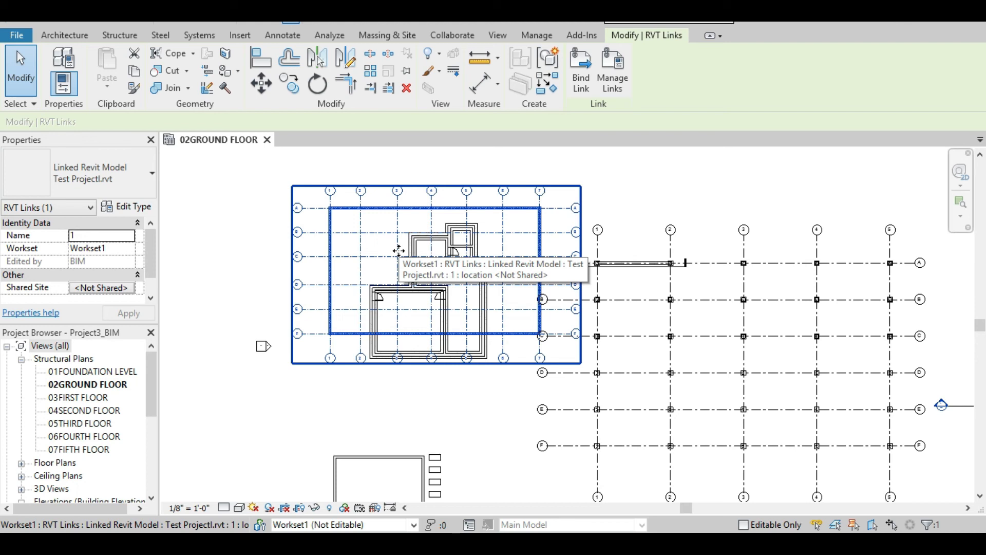
pyautogui.scroll(4, 398, 250)
pyautogui.moveTo(479, 301); pyautogui.dragTo(534, 384, button='middle')
pyautogui.scroll(1, 424, 275)
pyautogui.moveTo(374, 484); pyautogui.dragTo(507, 279, button='middle')
pyautogui.click(495, 319)
pyautogui.scroll(-3, 522, 323)
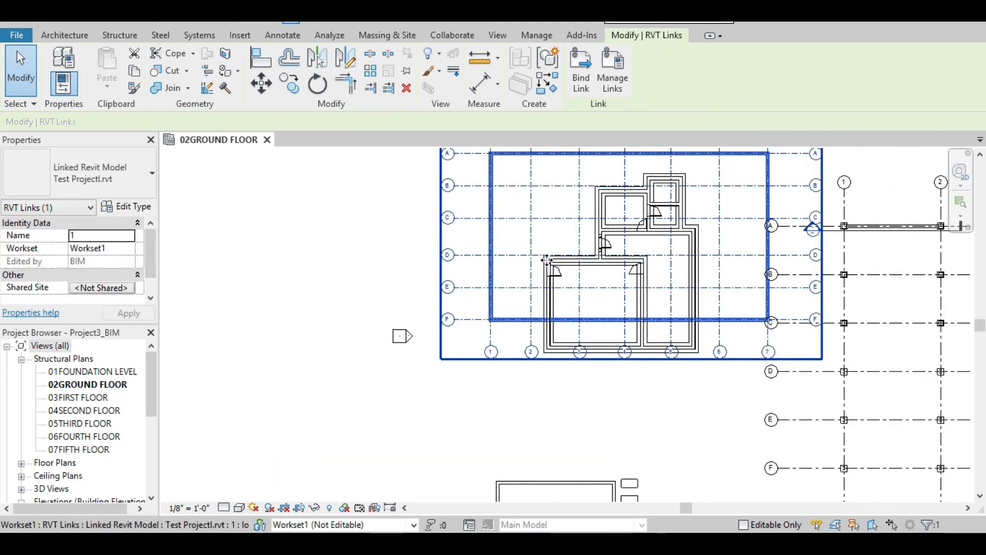
pyautogui.moveTo(503, 305); pyautogui.dragTo(480, 402, button='middle')
pyautogui.press('ctrl')
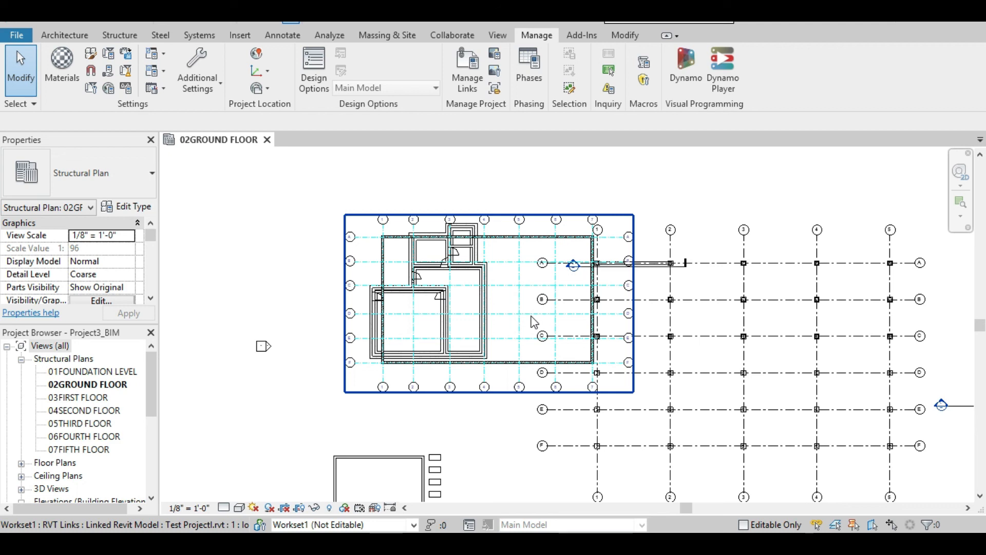
# Step: Bring up the modification tools for the ground floor plan and locate the Delete command
pyautogui.click(387, 368)
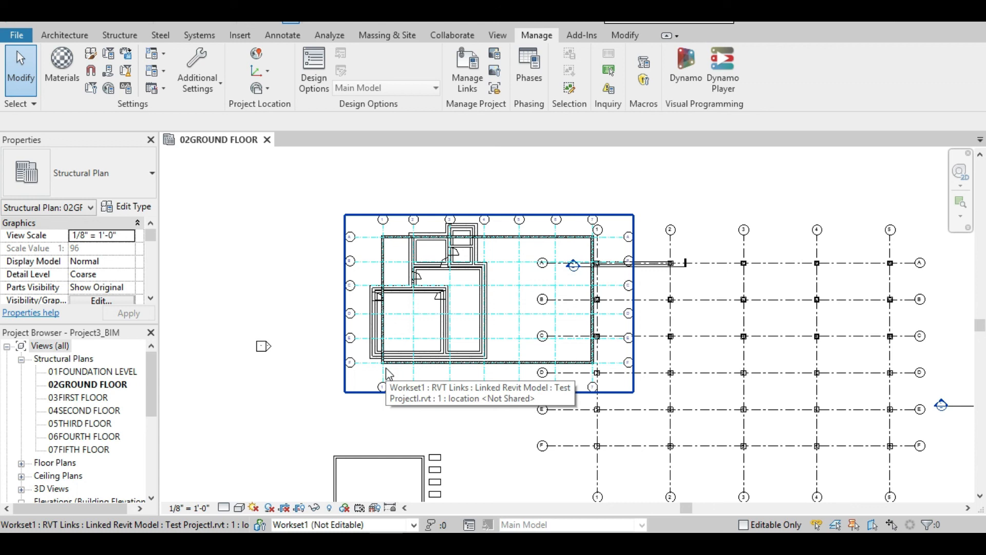
pyautogui.scroll(-2, 432, 376)
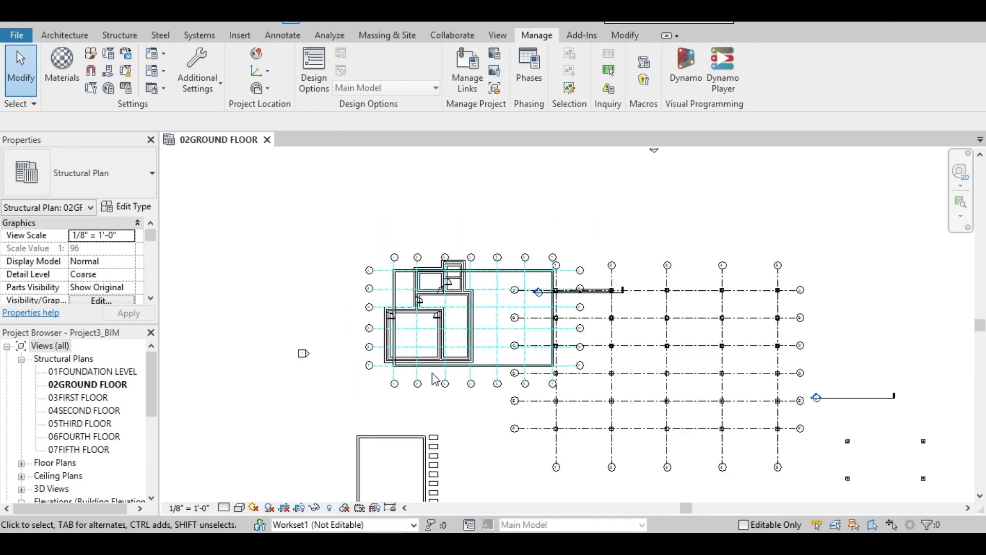
pyautogui.moveTo(587, 383); pyautogui.dragTo(580, 340, button='middle')
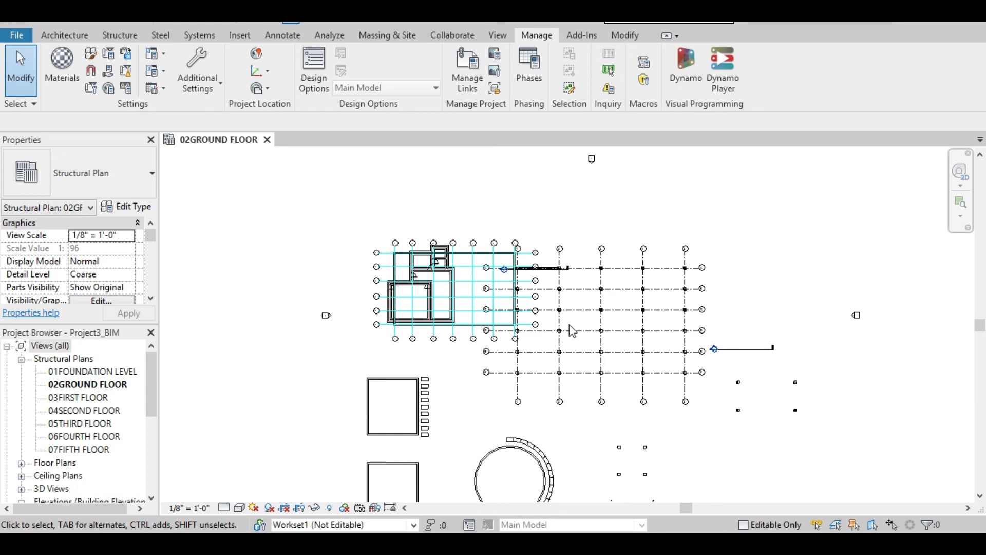
pyautogui.scroll(-1, 562, 329)
pyautogui.moveTo(601, 368); pyautogui.dragTo(588, 321, button='middle')
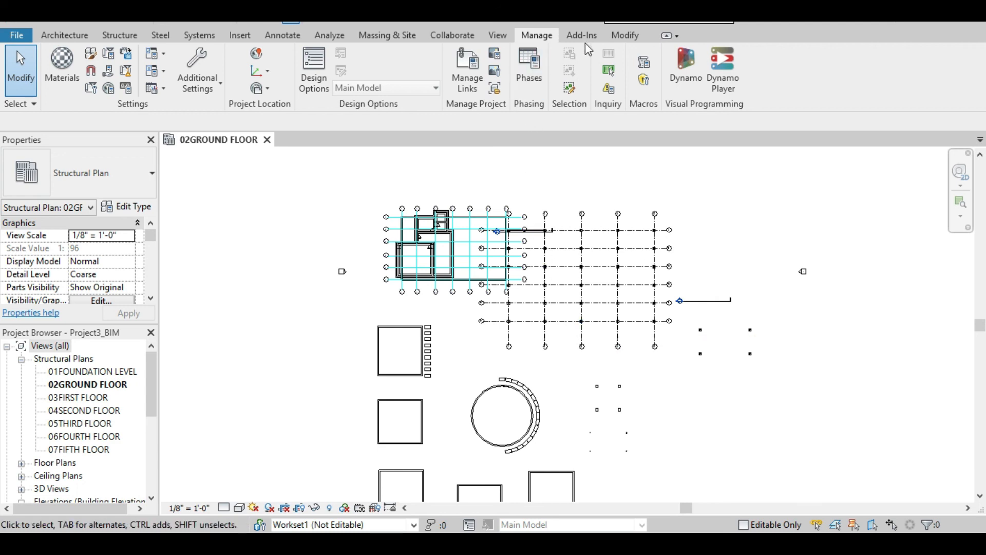
pyautogui.click(625, 35)
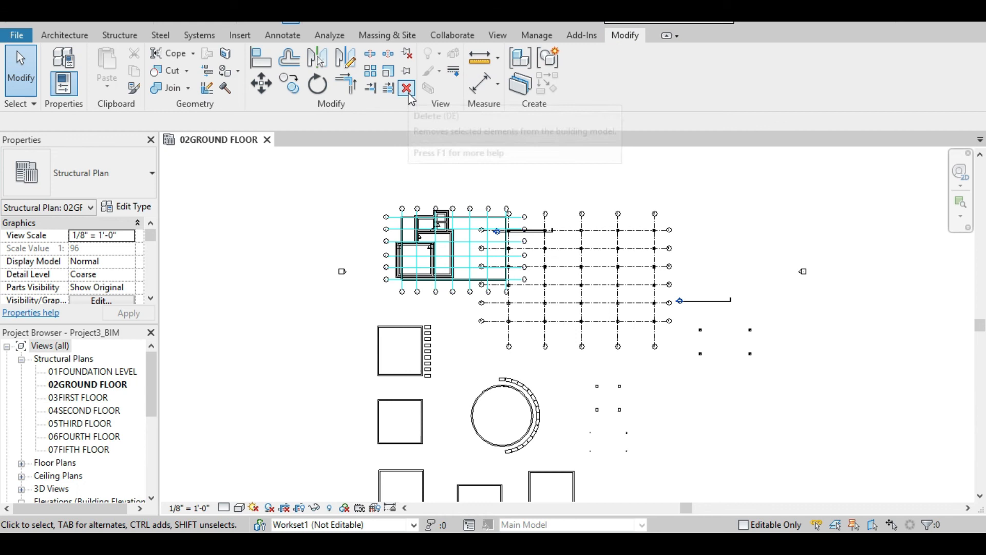